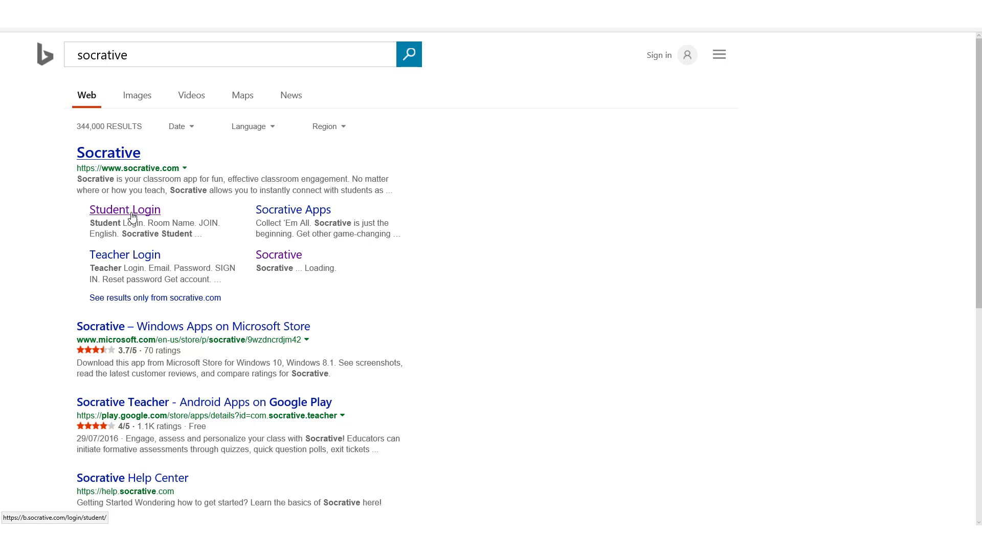
Open the Socrative site from the search results and reach the teacher's Launch page.
{"action": "left_click", "coordinate": [116, 159]}
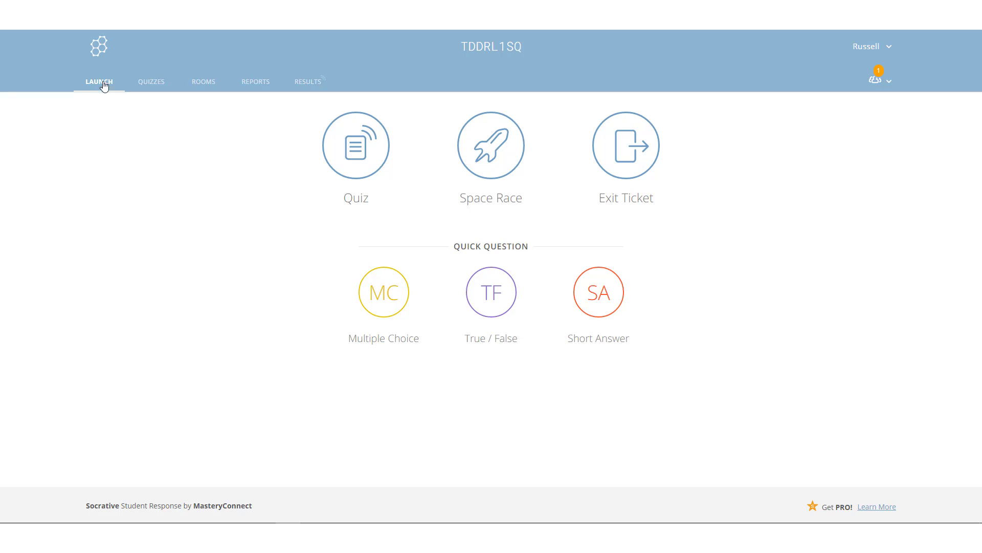
{"action": "left_click", "coordinate": [162, 83]}
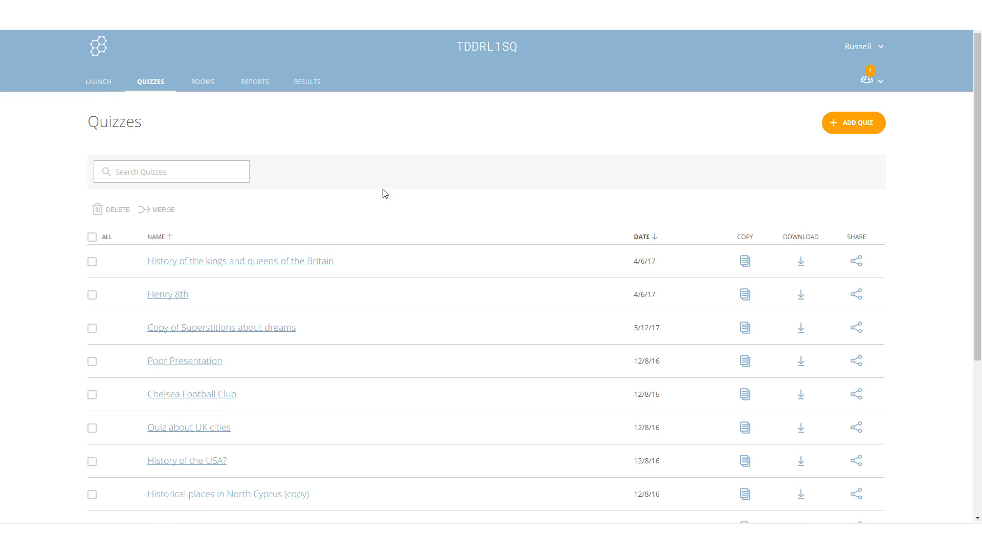
{"action": "left_click", "coordinate": [93, 87]}
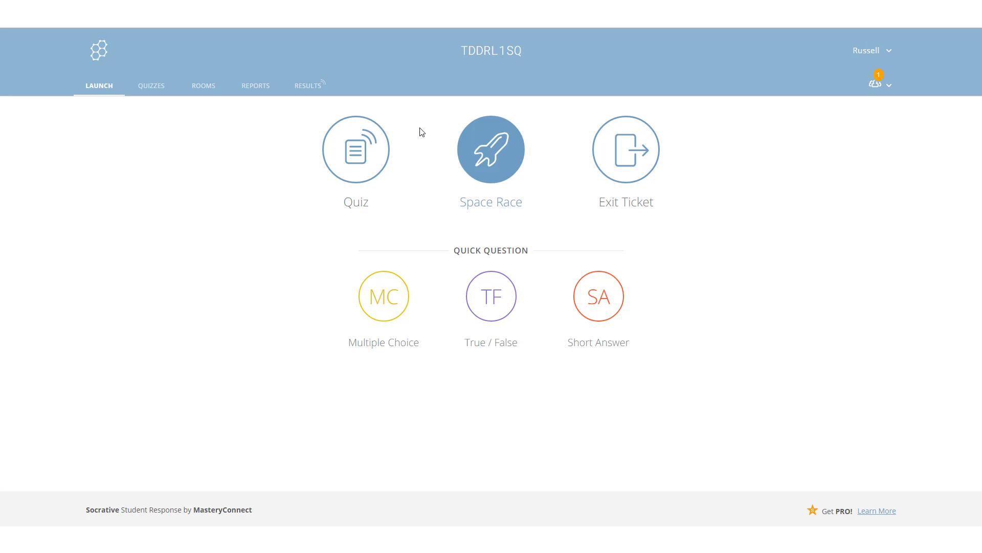
Launch the kings and queens of Britain quiz in Instant Feedback mode with Show Final Score on.
{"action": "left_click", "coordinate": [353, 145]}
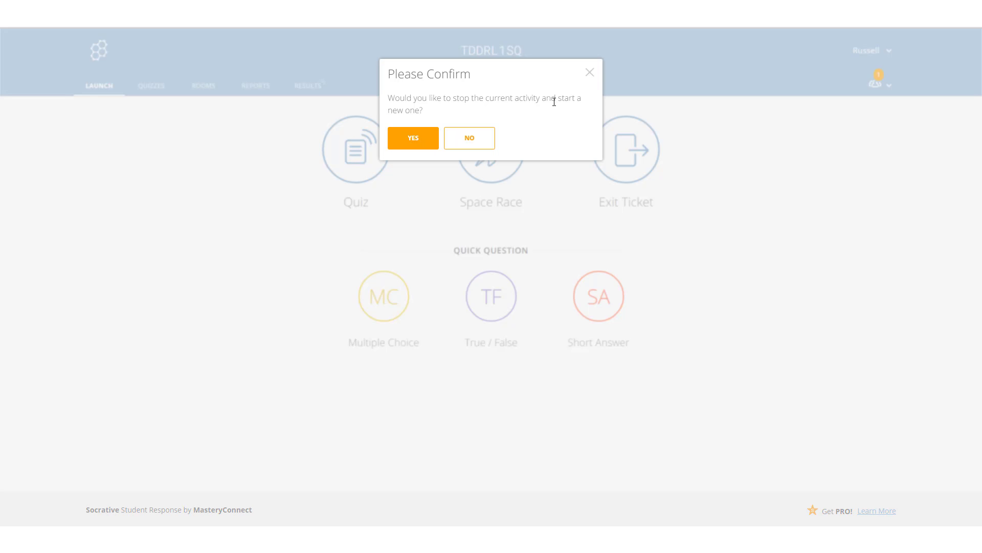
{"action": "left_click", "coordinate": [409, 142]}
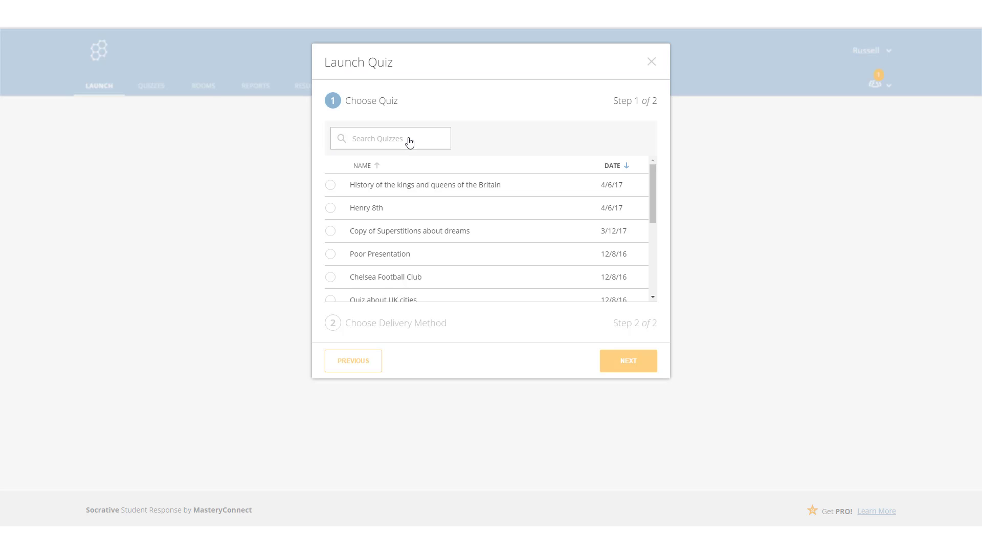
{"action": "left_click", "coordinate": [331, 186]}
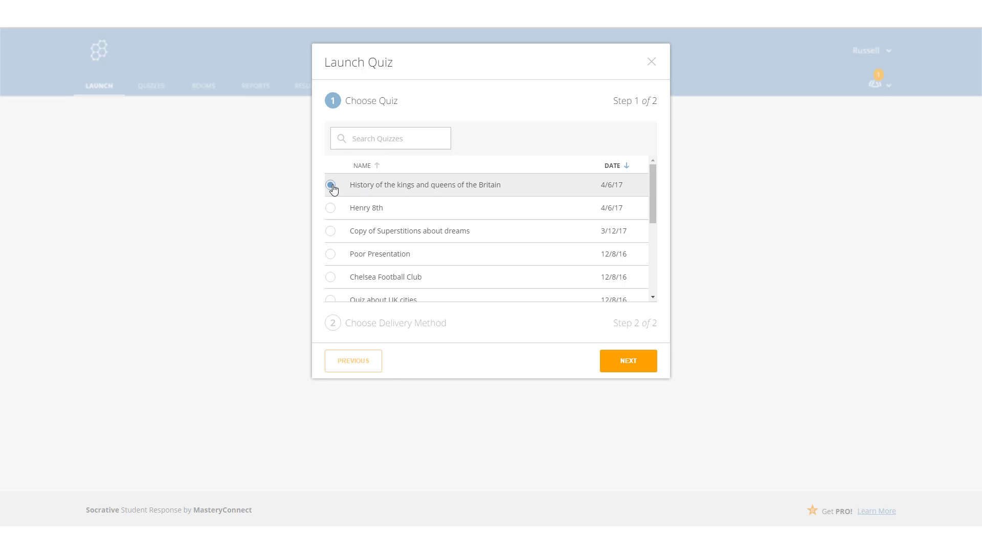
{"action": "left_click", "coordinate": [629, 362]}
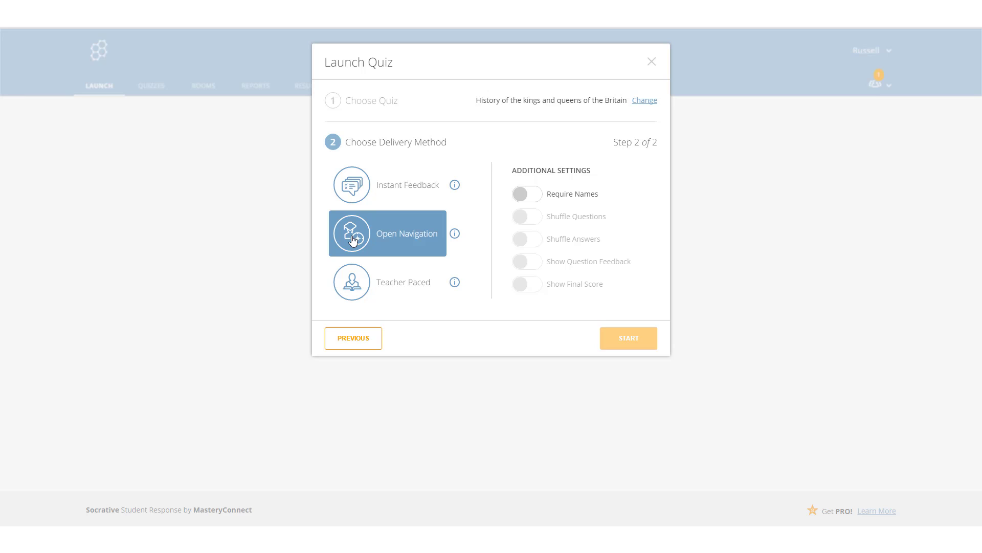
{"action": "left_click", "coordinate": [353, 189]}
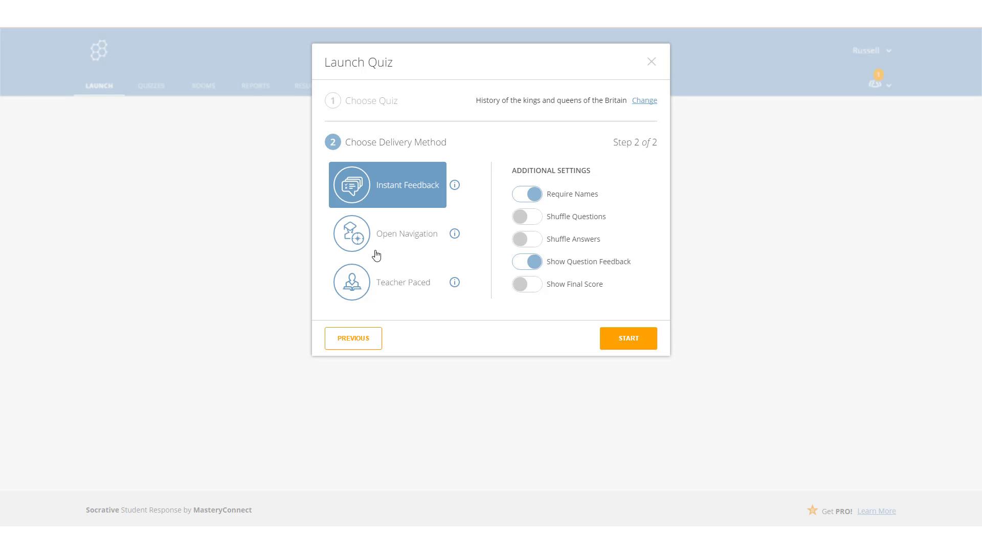
{"action": "left_click", "coordinate": [538, 288]}
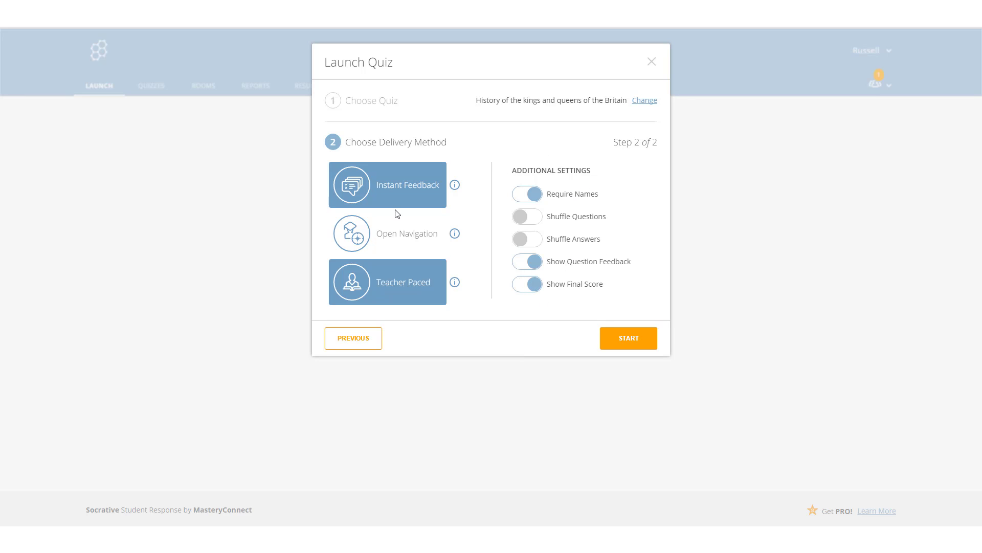
{"action": "left_click", "coordinate": [631, 341]}
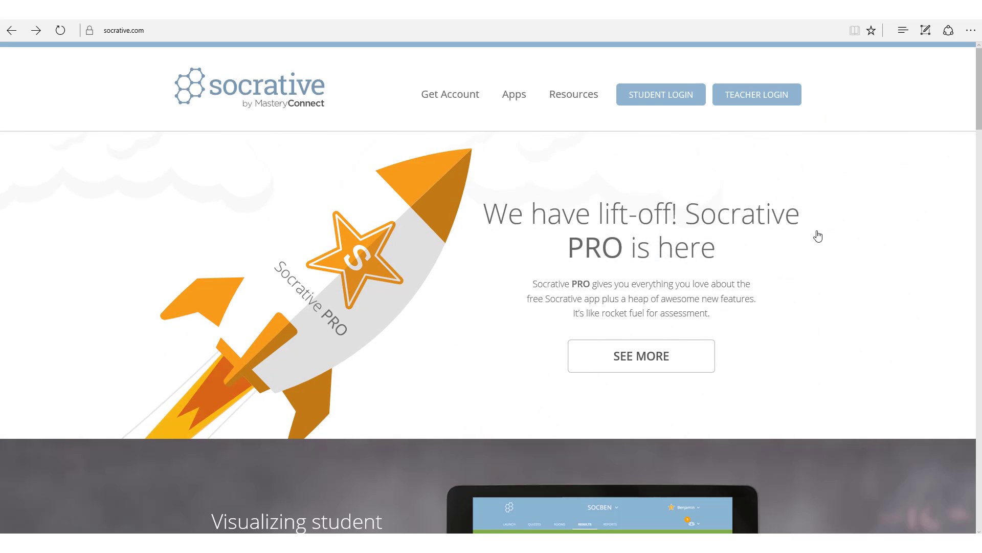
Go to Student Login, check the teacher's live results window, then return to the login page.
{"action": "left_click", "coordinate": [654, 96]}
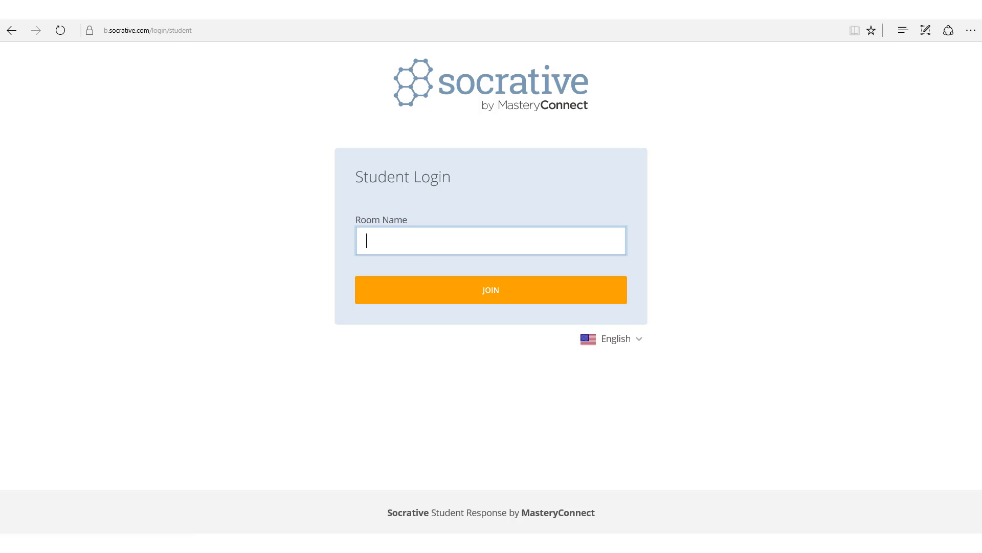
{"action": "mouse_move", "coordinate": [163, 545]}
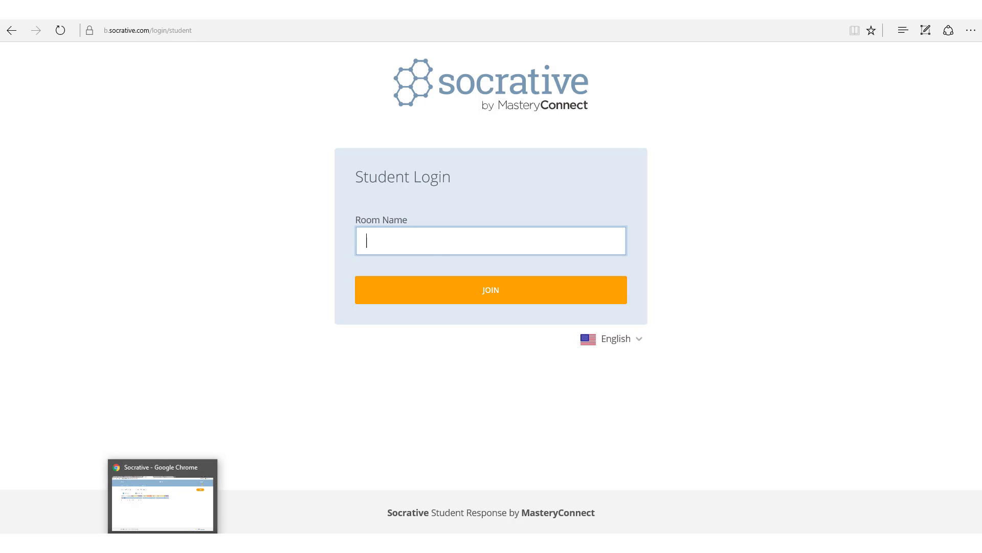
{"action": "left_click", "coordinate": [162, 495]}
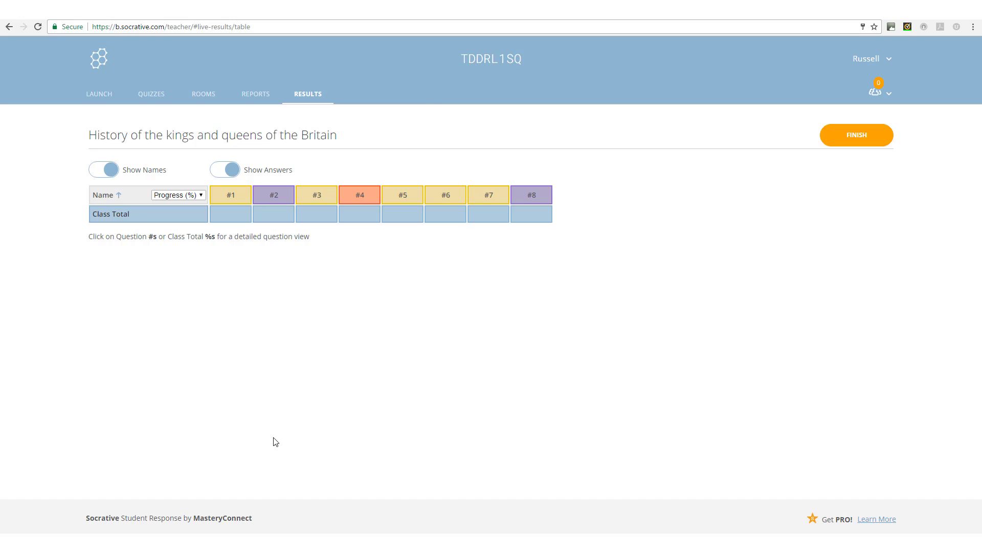
{"action": "key", "text": "alt+Tab"}
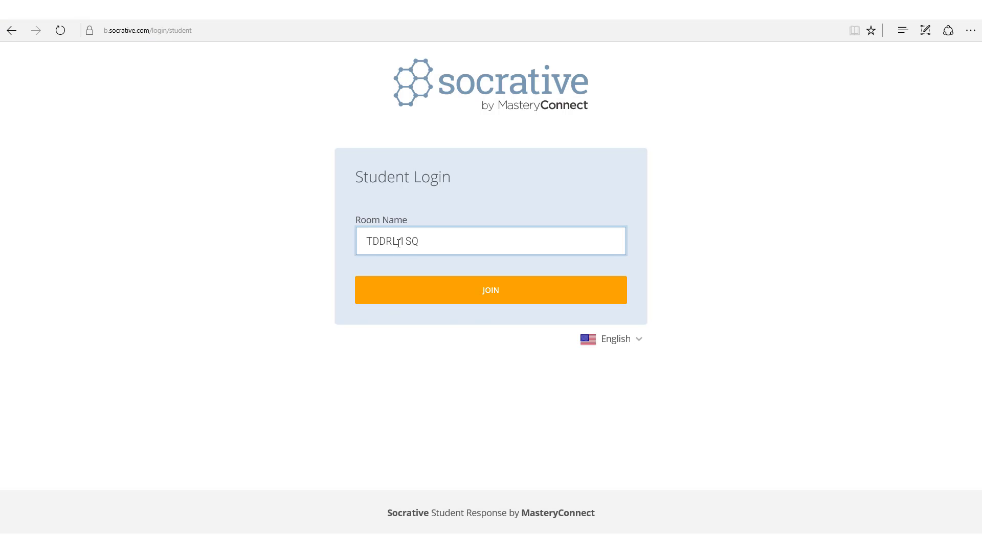
Join the room as a student, entering a student name.
{"action": "left_click", "coordinate": [491, 296]}
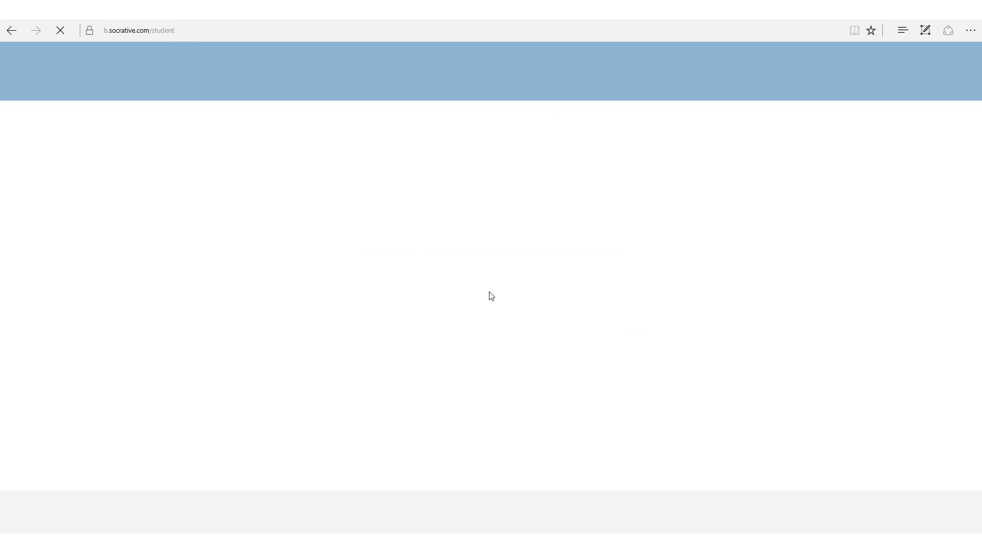
{"action": "left_click", "coordinate": [431, 206]}
{"action": "type", "text": "Russell"}
{"action": "left_click", "coordinate": [490, 254]}
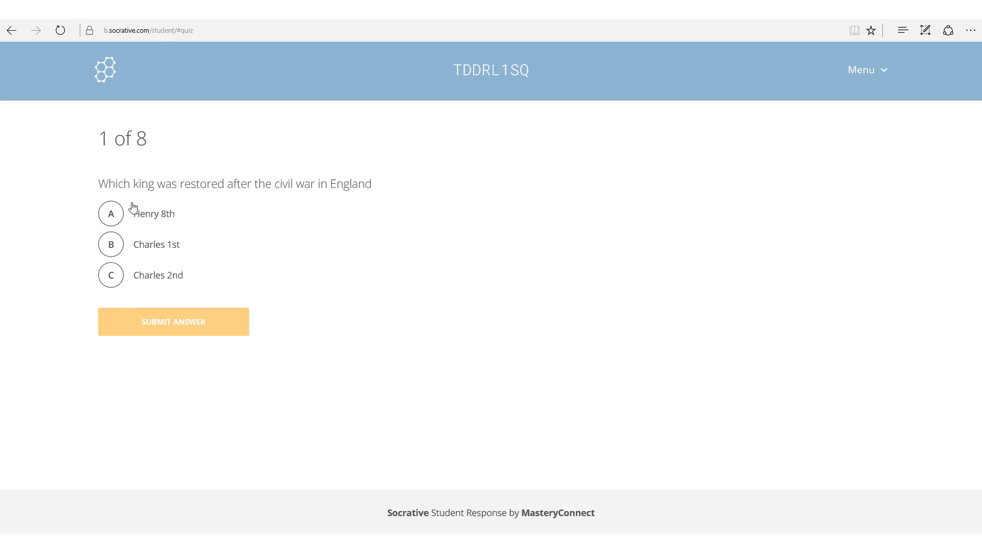
Answer questions 1–3 with Charles 2nd, True for Henry 8th, and Catherine of Aragon.
{"action": "left_click", "coordinate": [111, 276]}
{"action": "left_click", "coordinate": [168, 326]}
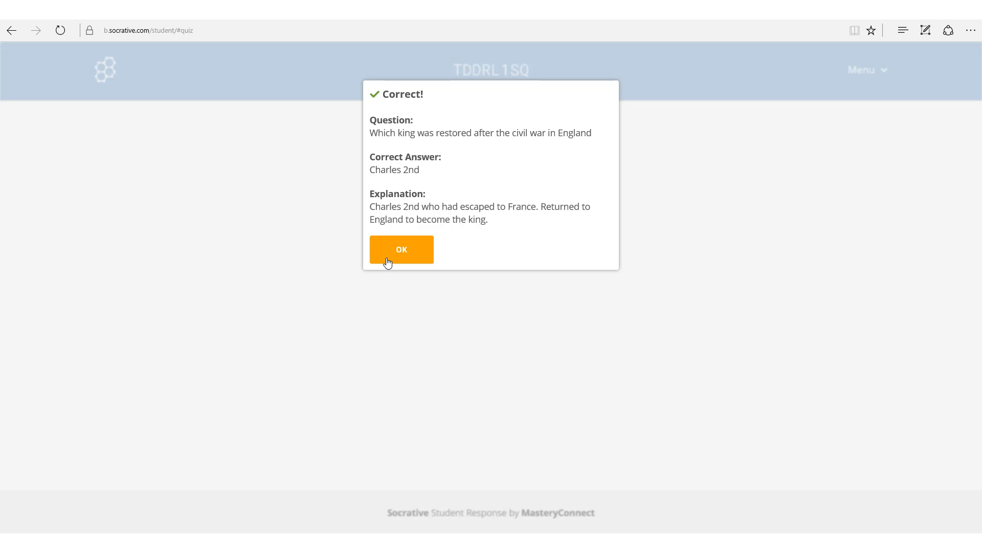
{"action": "left_click", "coordinate": [388, 262]}
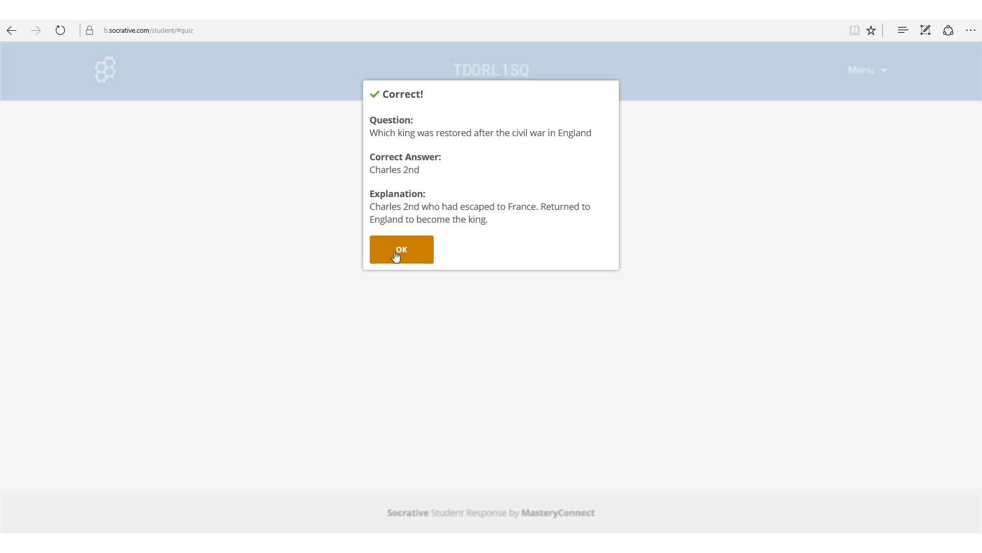
{"action": "left_click", "coordinate": [403, 253]}
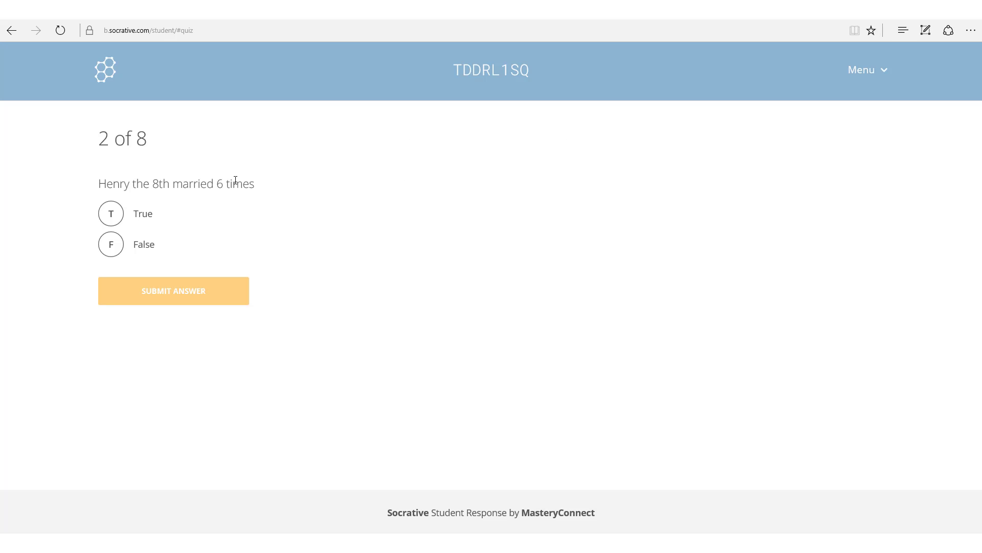
{"action": "left_click", "coordinate": [114, 217]}
{"action": "left_click", "coordinate": [180, 294]}
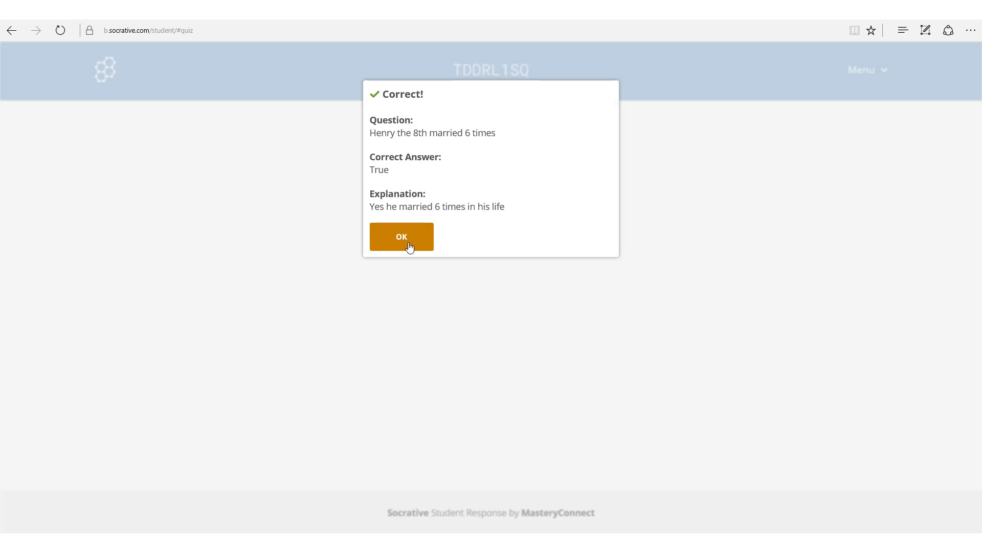
{"action": "left_click", "coordinate": [403, 238]}
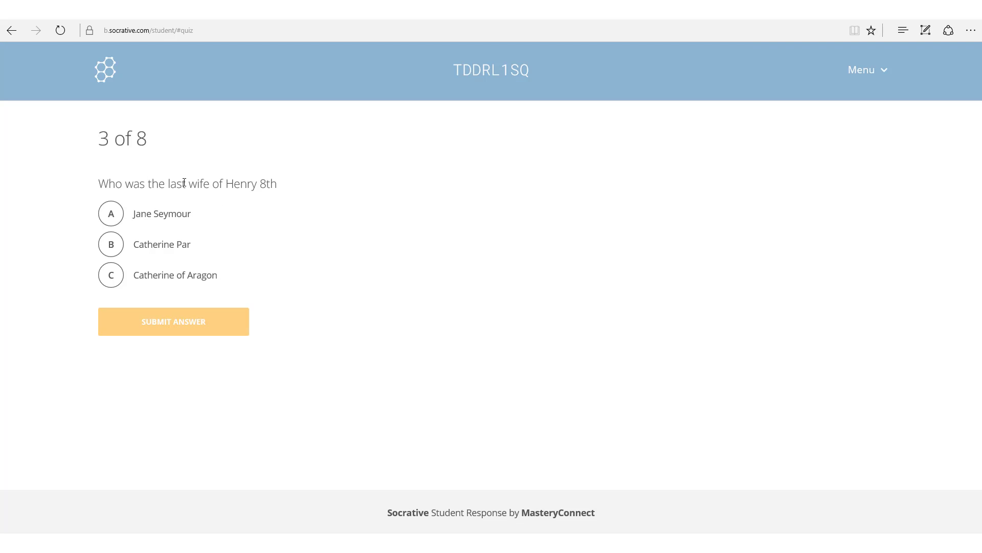
{"action": "left_click", "coordinate": [117, 276]}
{"action": "left_click", "coordinate": [171, 325]}
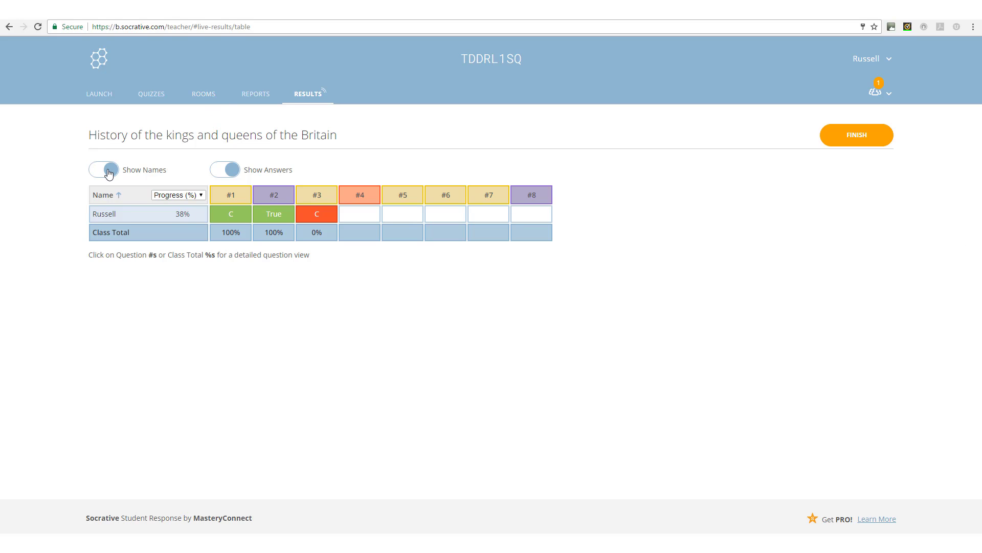
Toggle Show Answers and Show Names off and back on, then finish the quiz via Finish.
{"action": "left_click", "coordinate": [216, 172]}
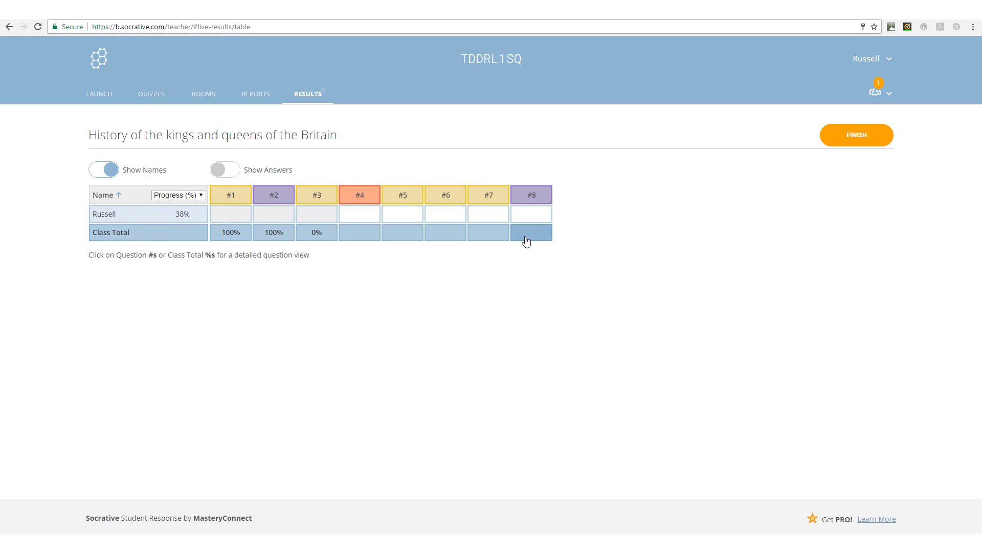
{"action": "left_click", "coordinate": [98, 173]}
{"action": "left_click", "coordinate": [113, 170]}
{"action": "left_click", "coordinate": [232, 174]}
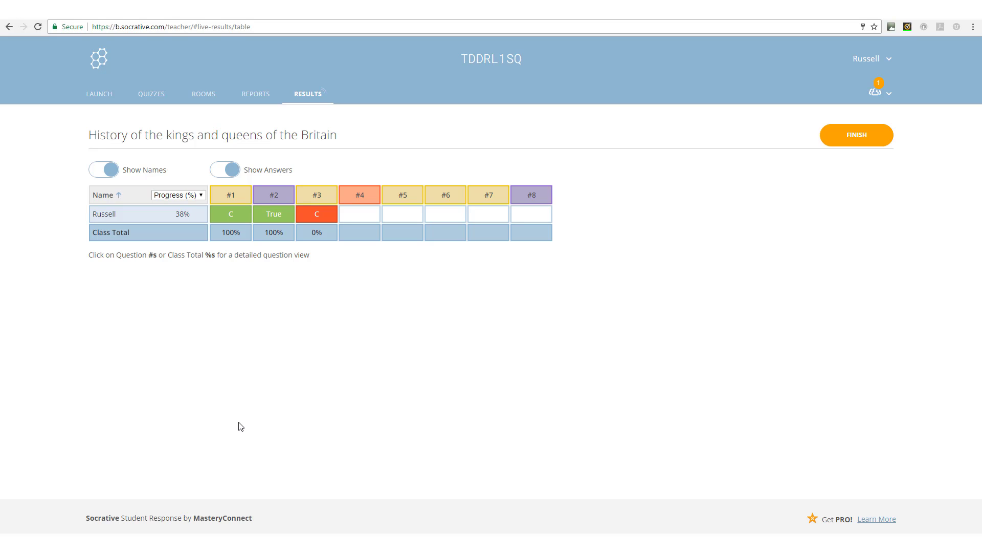
{"action": "key", "text": "alt+Tab"}
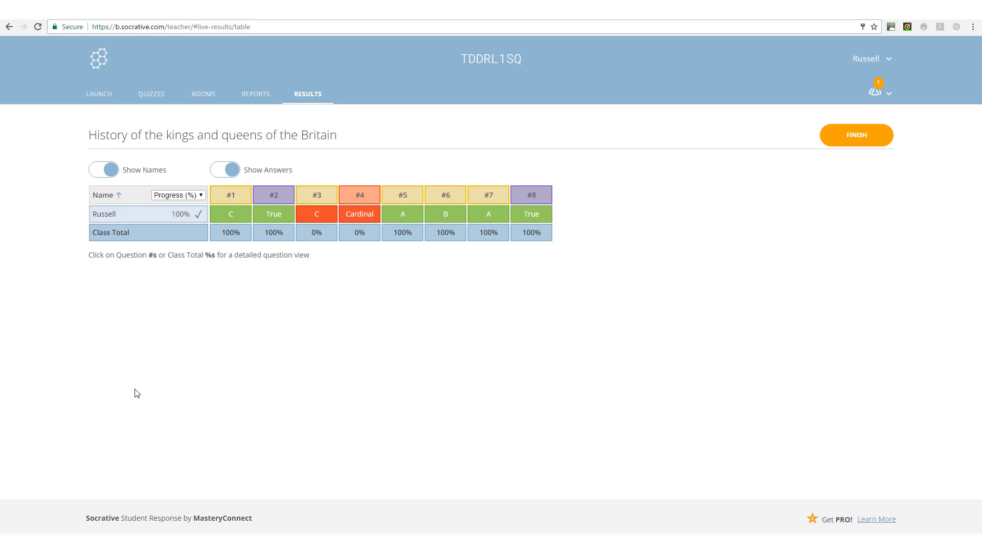
{"action": "left_click", "coordinate": [861, 137]}
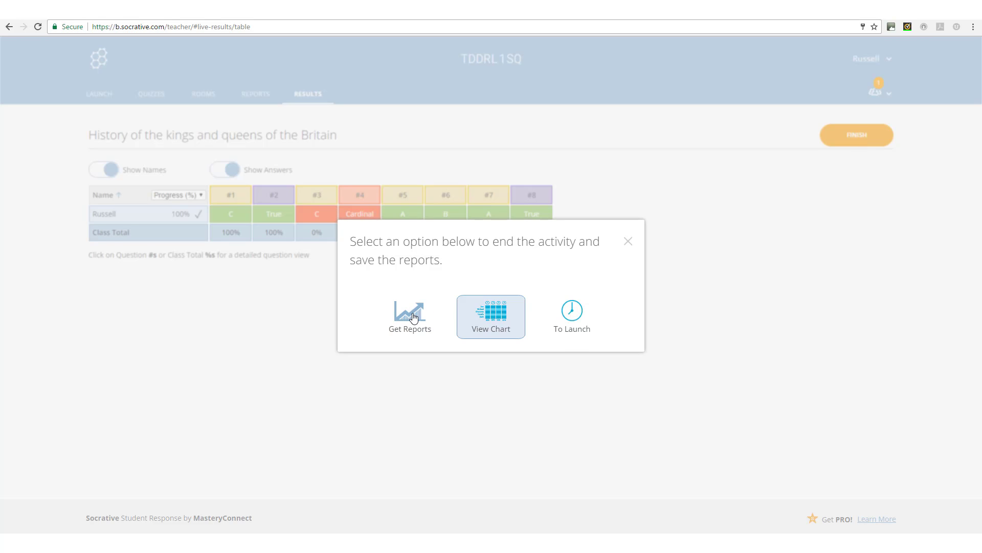
End the activity with View Chart and switch on Show Names and Show Answers.
{"action": "left_click", "coordinate": [495, 317]}
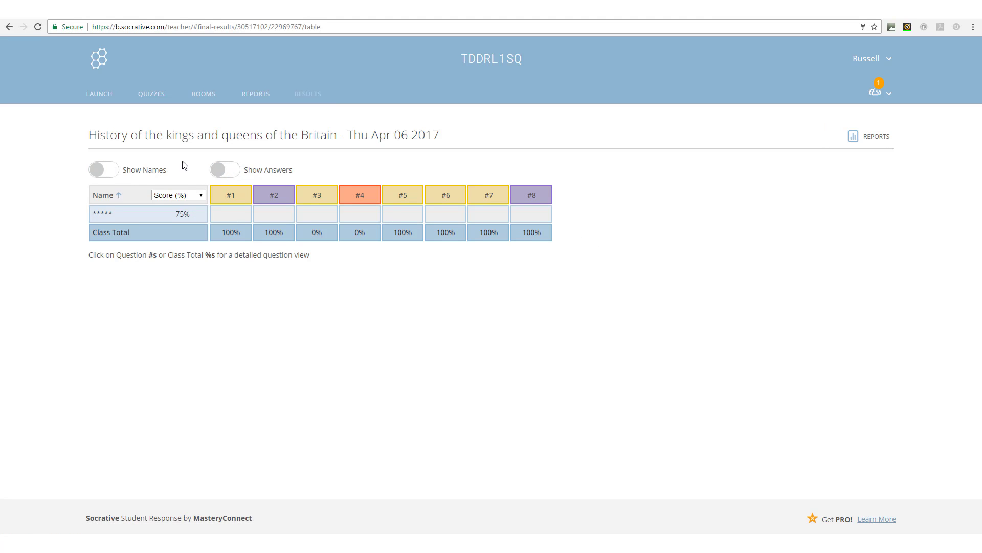
{"action": "left_click", "coordinate": [114, 170]}
{"action": "left_click", "coordinate": [226, 171]}
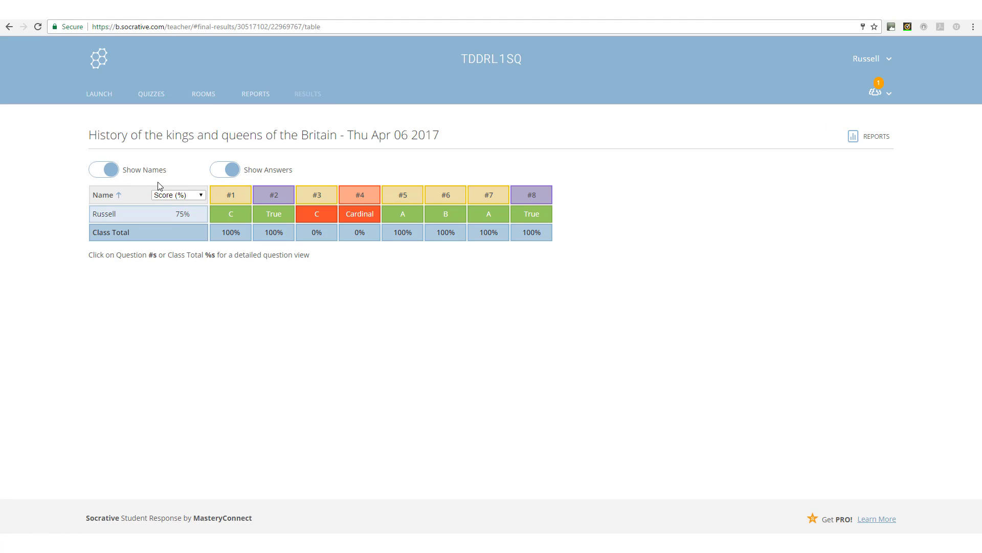
Open Reports > Get Reports, close it without exporting, and go to the Quizzes list.
{"action": "left_click", "coordinate": [863, 137]}
{"action": "left_click", "coordinate": [428, 321]}
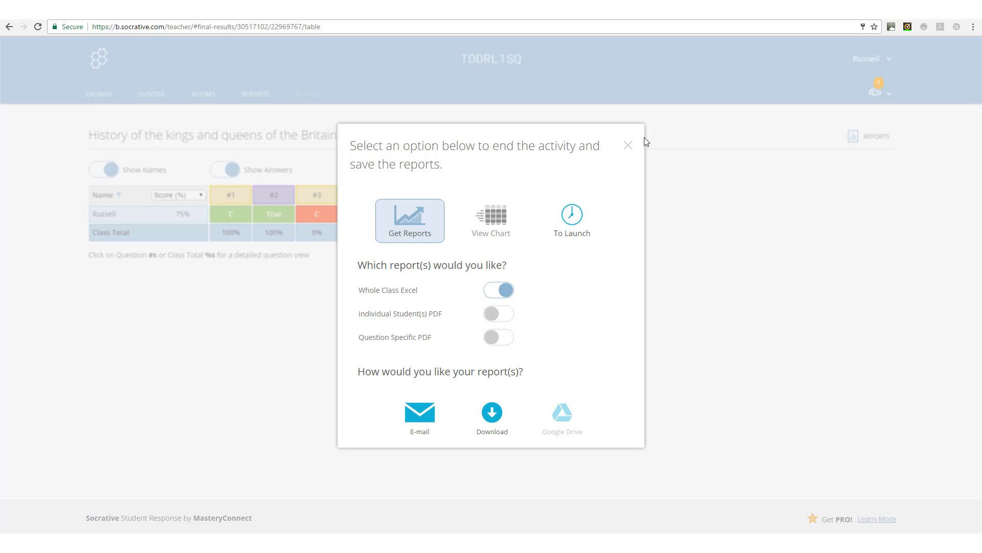
{"action": "left_click", "coordinate": [628, 146]}
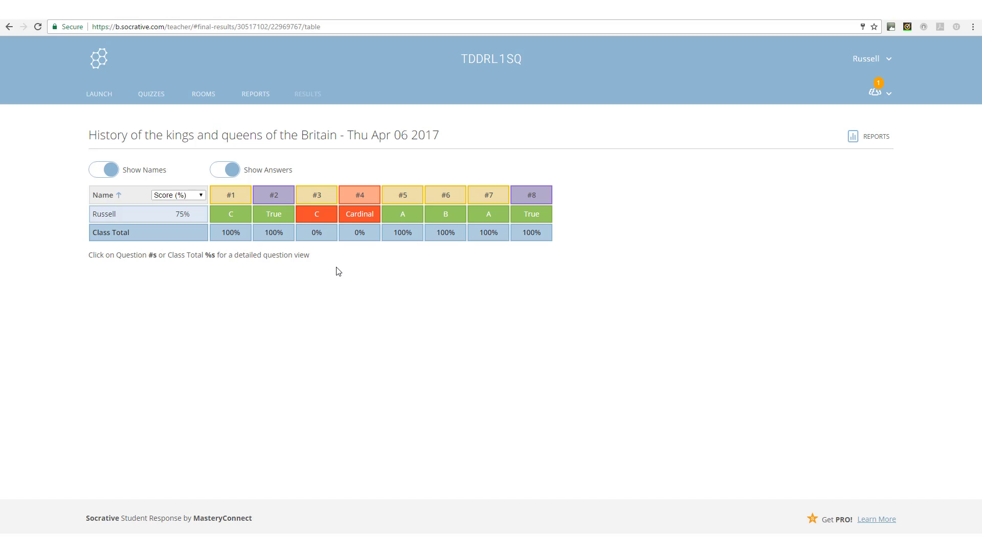
{"action": "left_click", "coordinate": [152, 98]}
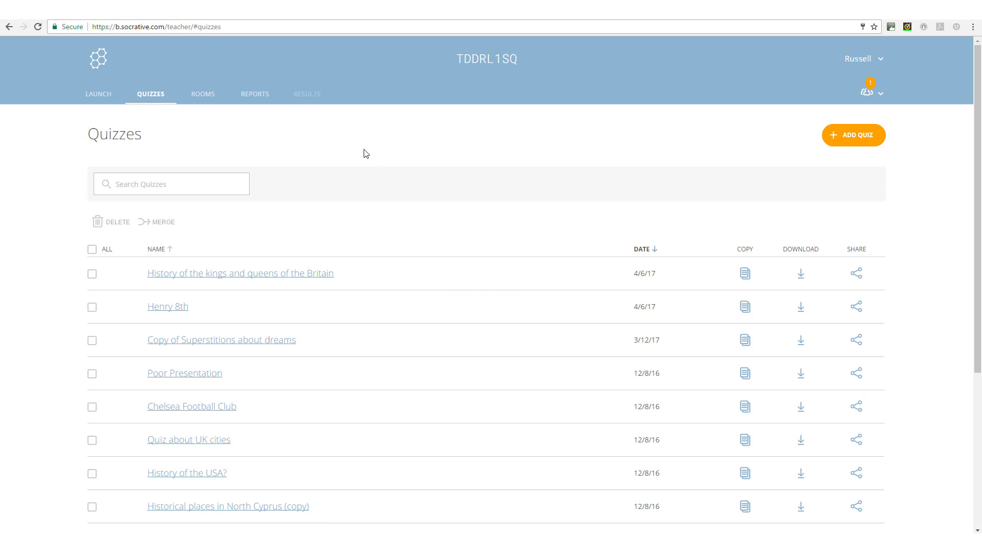
Via Add Quiz > Create New, title the quiz 'Quiz about Britain' and add a multiple-choice question.
{"action": "left_click", "coordinate": [860, 141]}
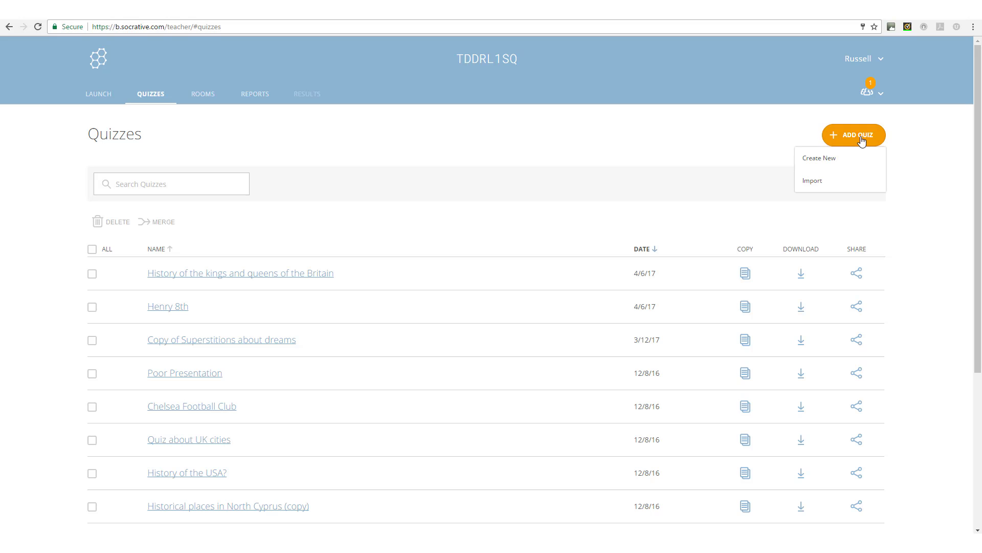
{"action": "left_click", "coordinate": [811, 160]}
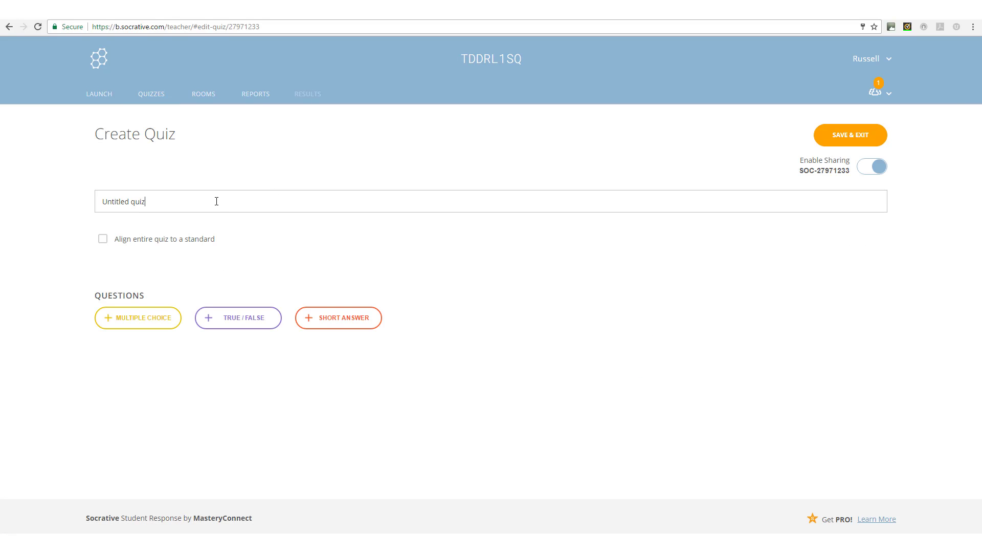
{"action": "key", "text": "BackSpace"}
{"action": "key", "text": "BackSpace"}
{"action": "key", "text": "BackSpace"}
{"action": "key", "text": "BackSpace"}
{"action": "key", "text": "BackSpace"}
{"action": "key", "text": "BackSpace"}
{"action": "key", "text": "BackSpace"}
{"action": "key", "text": "BackSpace"}
{"action": "key", "text": "BackSpace"}
{"action": "key", "text": "BackSpace"}
{"action": "key", "text": "BackSpace"}
{"action": "key", "text": "BackSpace"}
{"action": "type", "text": "Quiz about Britain"}
{"action": "left_click", "coordinate": [133, 318]}
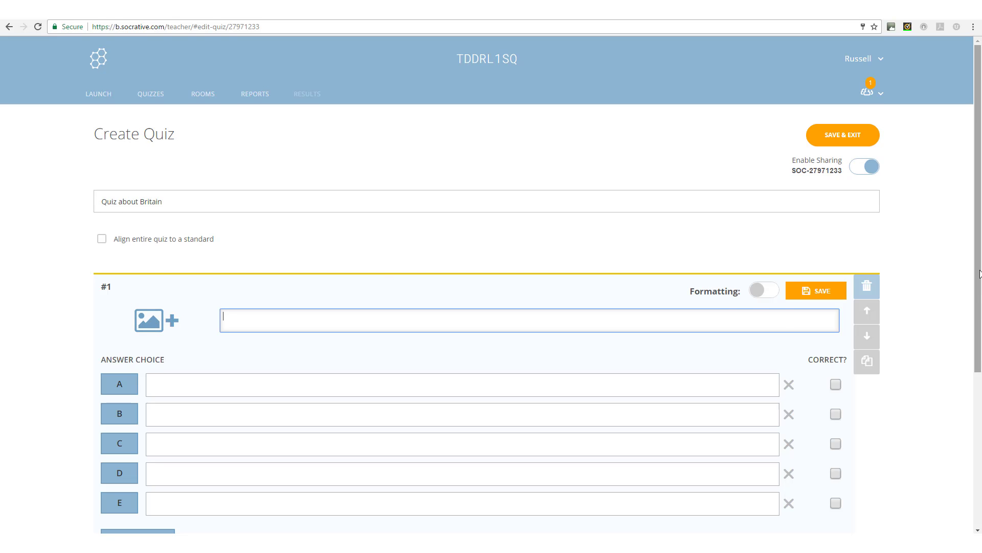
Write question 1's explanation and mark 'Just under 9 million' as the only correct answer.
{"action": "left_click_drag", "start_coordinate": [979, 274], "coordinate": [980, 334]}
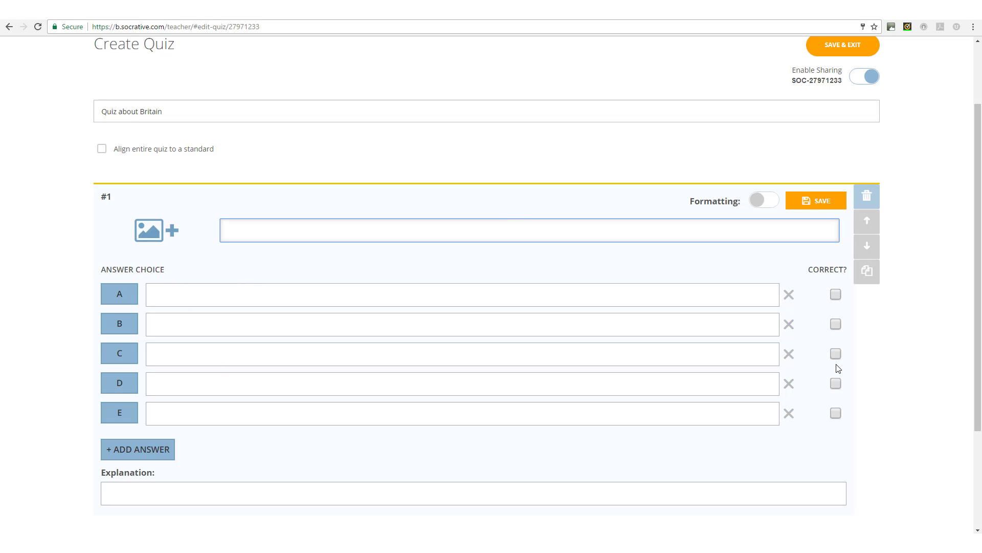
{"action": "left_click", "coordinate": [159, 489]}
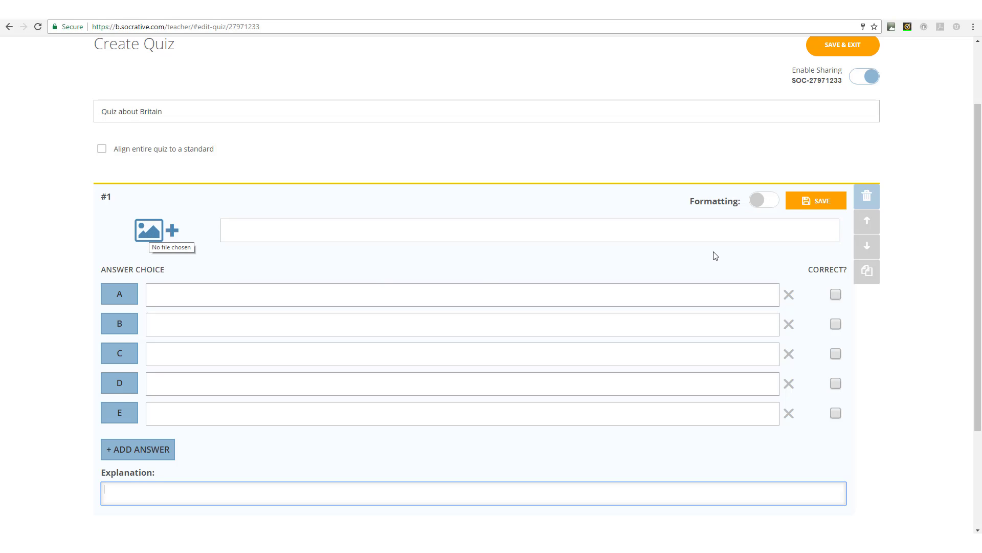
{"action": "scroll", "coordinate": [318, 408], "scroll_direction": "down", "scroll_amount": 1}
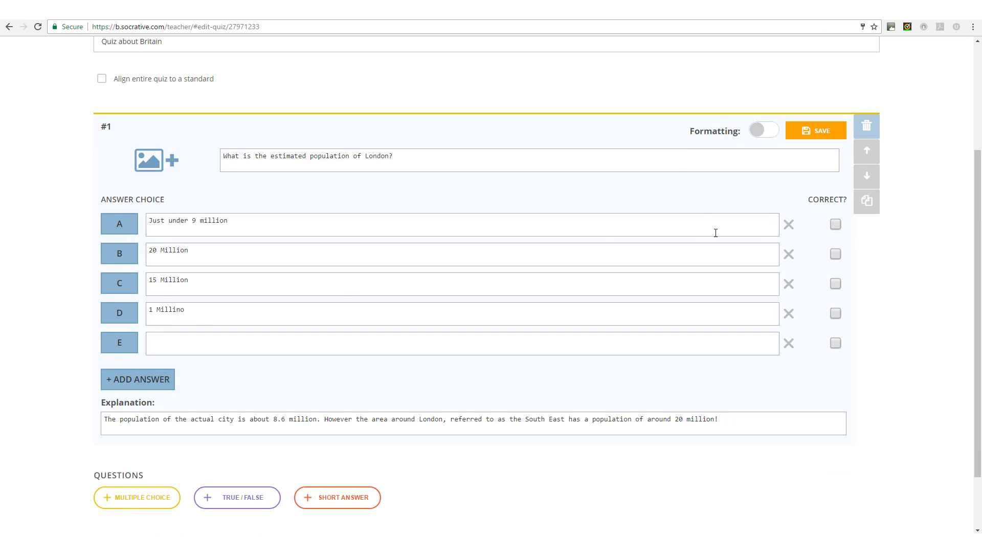
{"action": "left_click", "coordinate": [836, 226]}
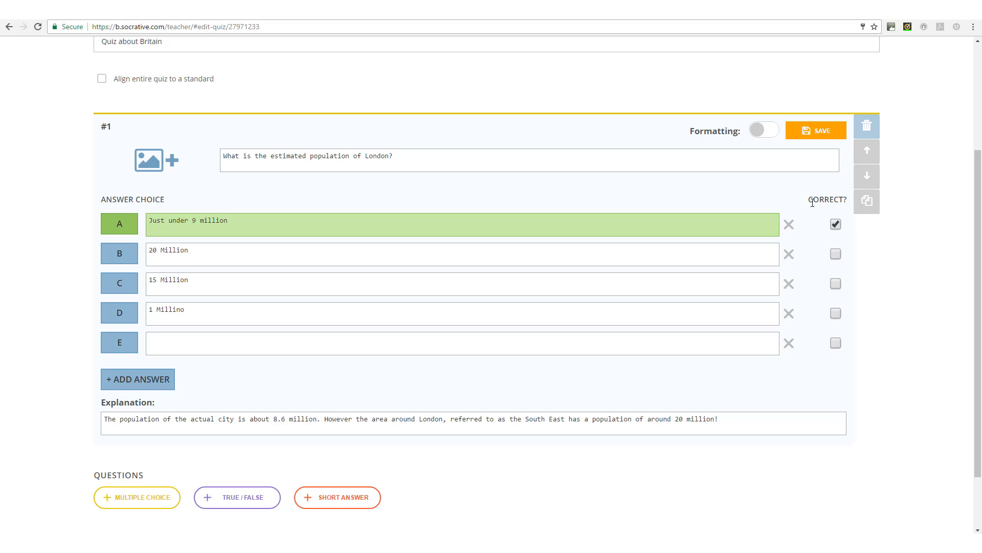
{"action": "left_click", "coordinate": [836, 254]}
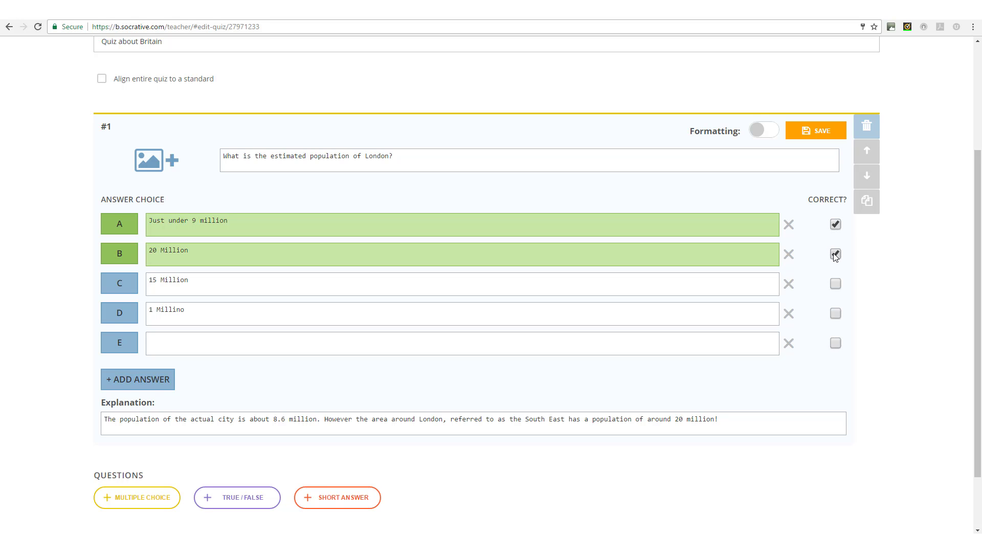
{"action": "left_click", "coordinate": [836, 254]}
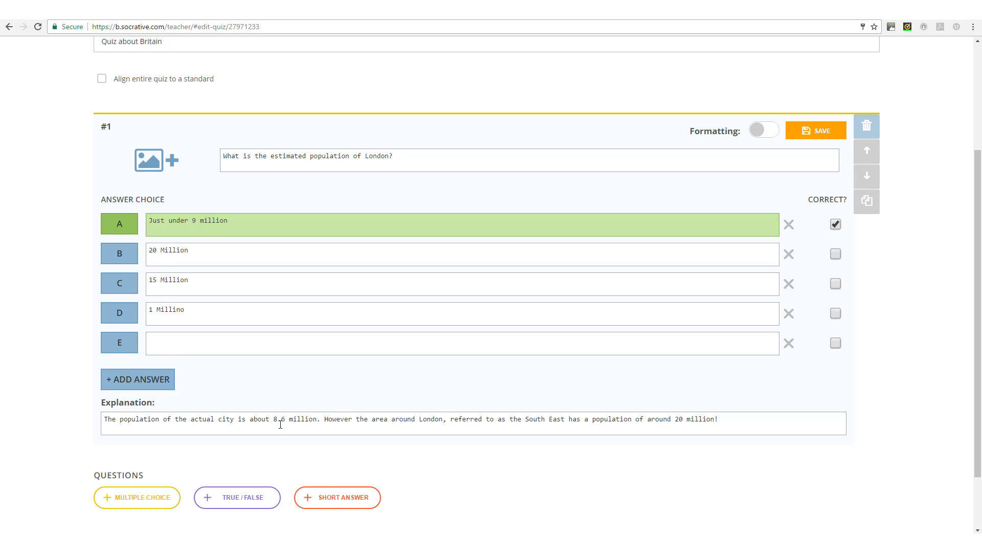
Correct answer D to '1 Million', save question 1 and add a True/False question.
{"action": "left_click", "coordinate": [191, 309]}
{"action": "key", "text": "BackSpace"}
{"action": "type", "text": "on"}
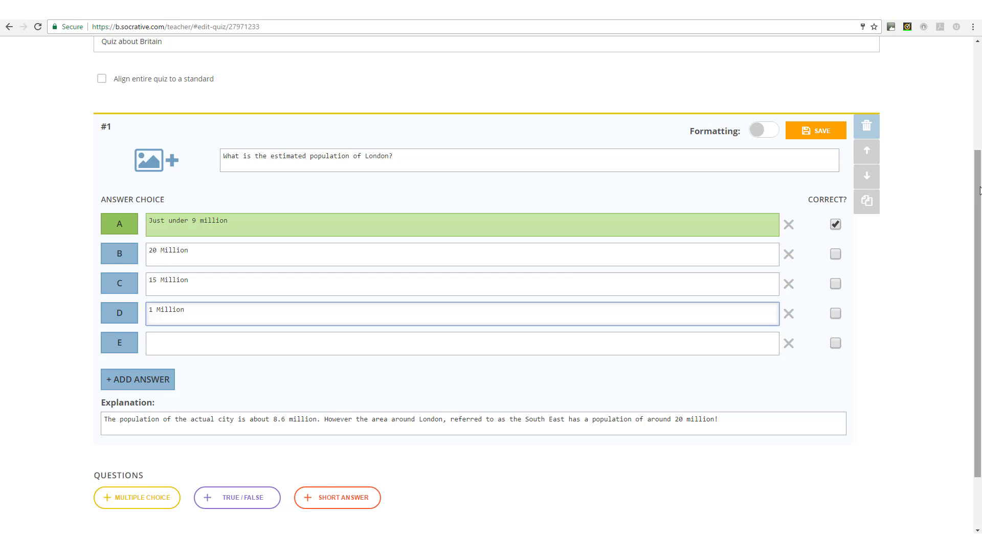
{"action": "left_click", "coordinate": [830, 131]}
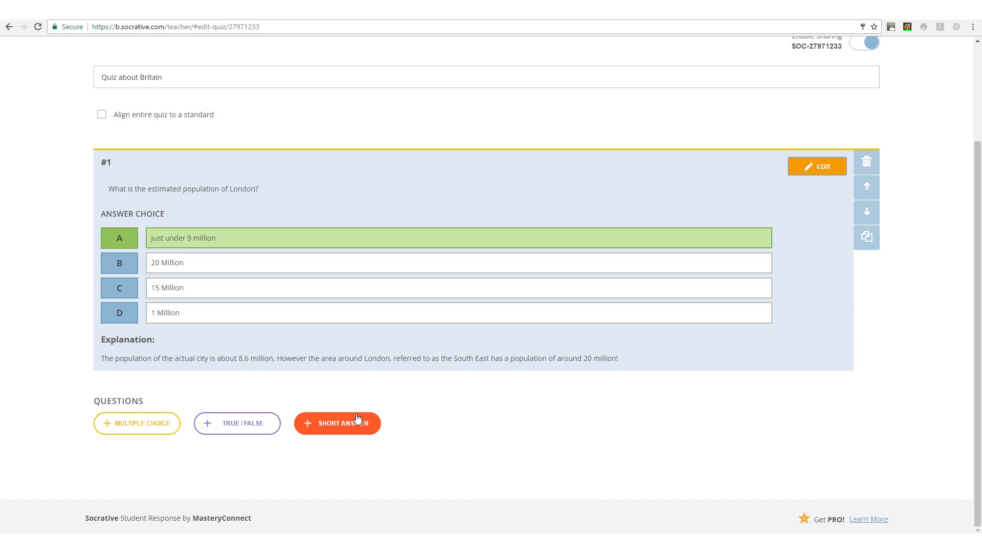
{"action": "left_click", "coordinate": [234, 424]}
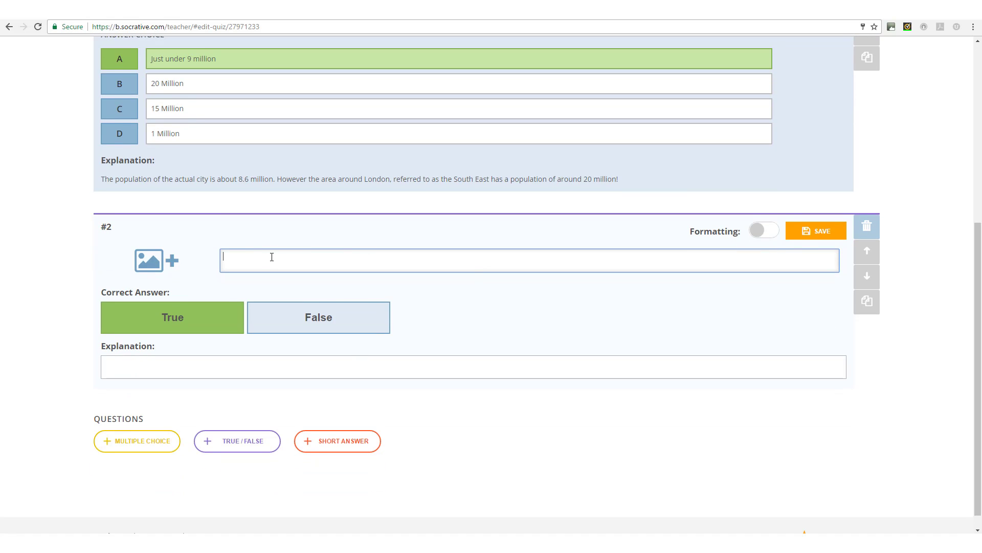
Insert SpainMap from the Pictures folder as question 2's image.
{"action": "left_click", "coordinate": [152, 264]}
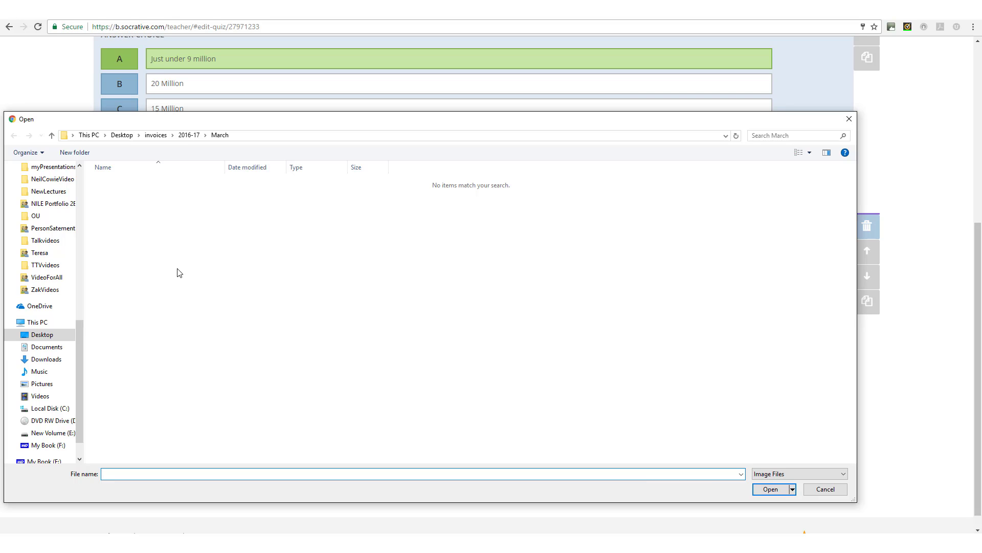
{"action": "left_click", "coordinate": [36, 385]}
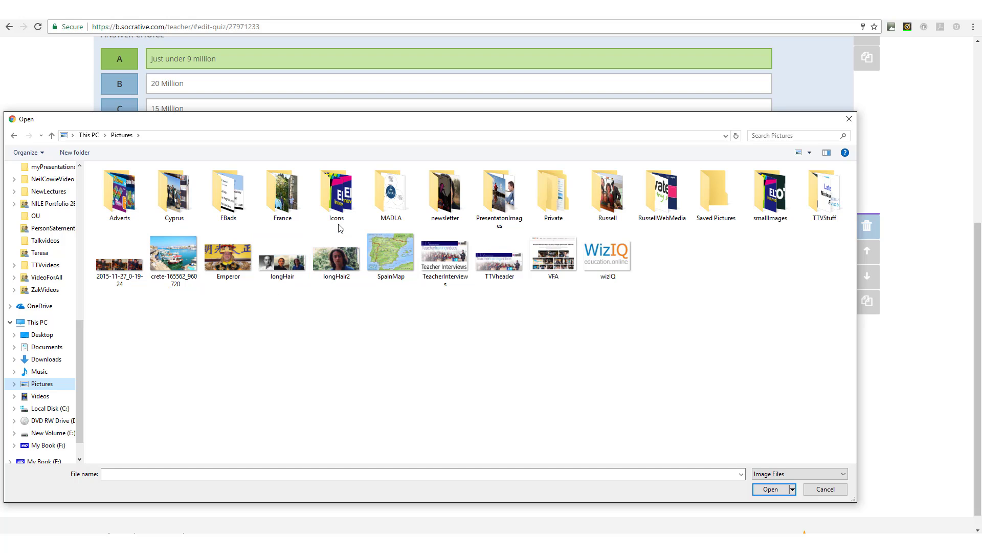
{"action": "key", "text": "s"}
{"action": "key", "text": "p"}
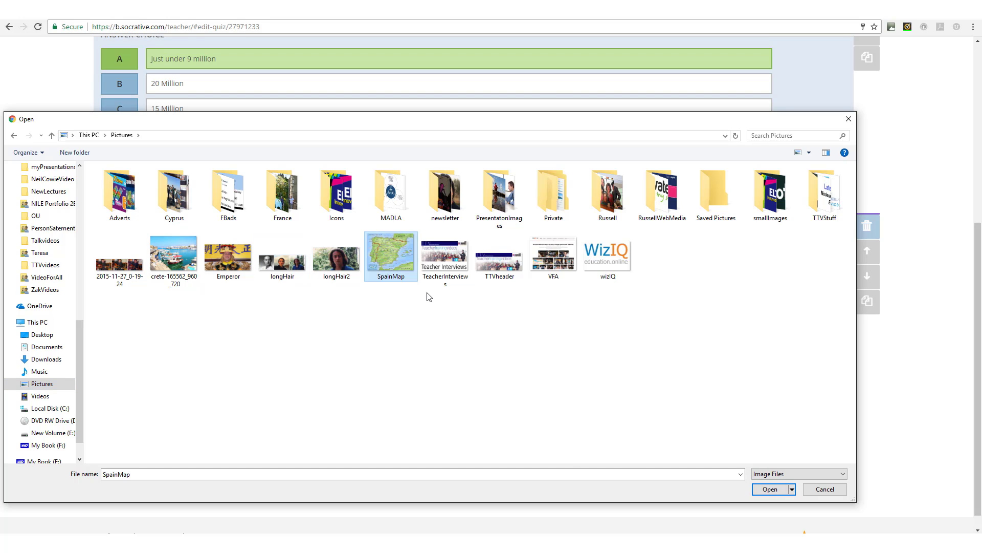
{"action": "left_click", "coordinate": [770, 490]}
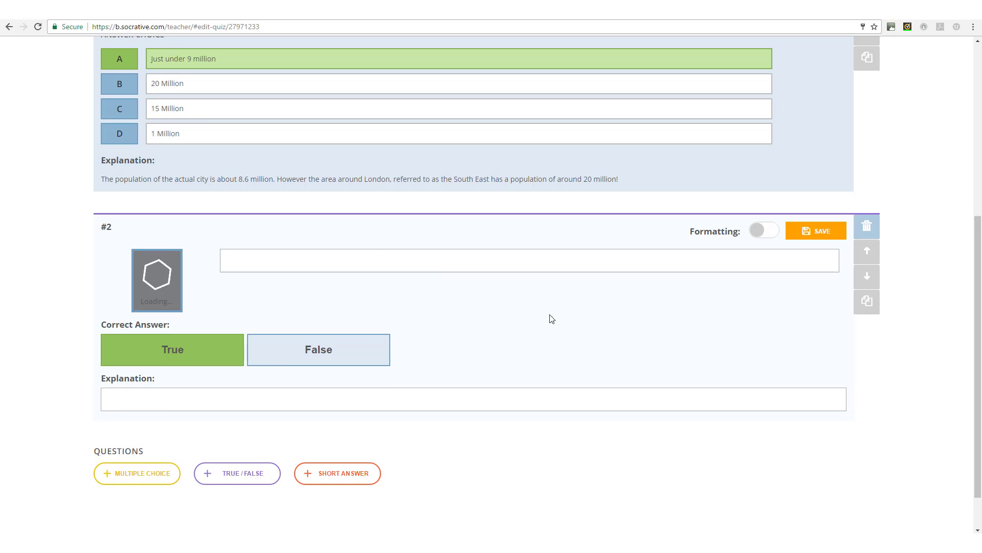
Enter question 2 'Henry the 8th first wife was from Spain' with True correct and a Catherine of Aragon explanation.
{"action": "left_click", "coordinate": [266, 264]}
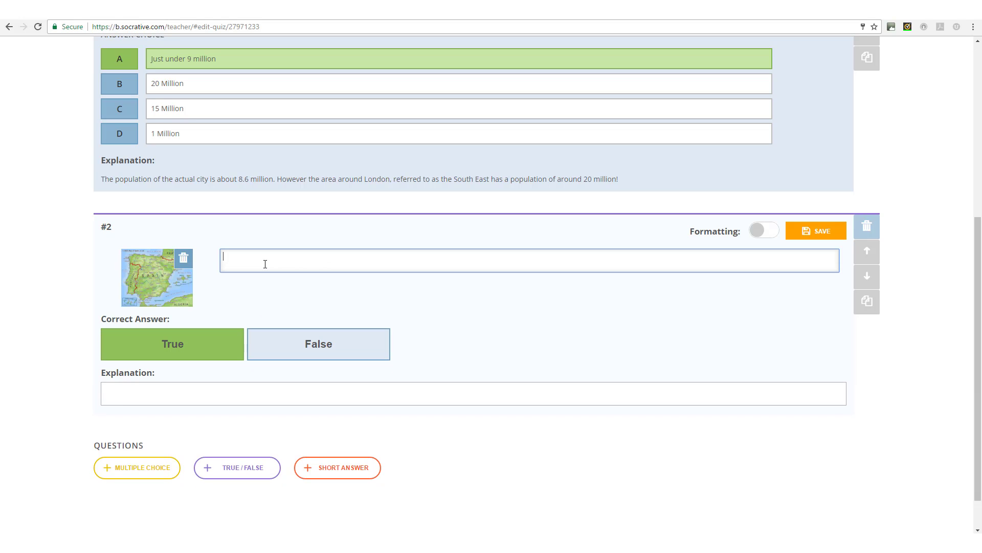
{"action": "type", "text": "Henry the 8th"}
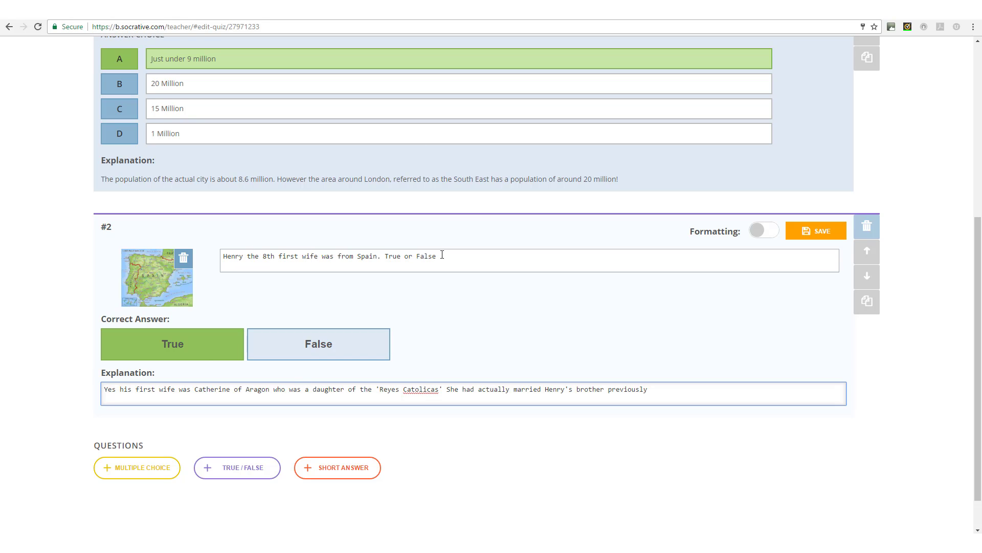
{"action": "left_click", "coordinate": [214, 353]}
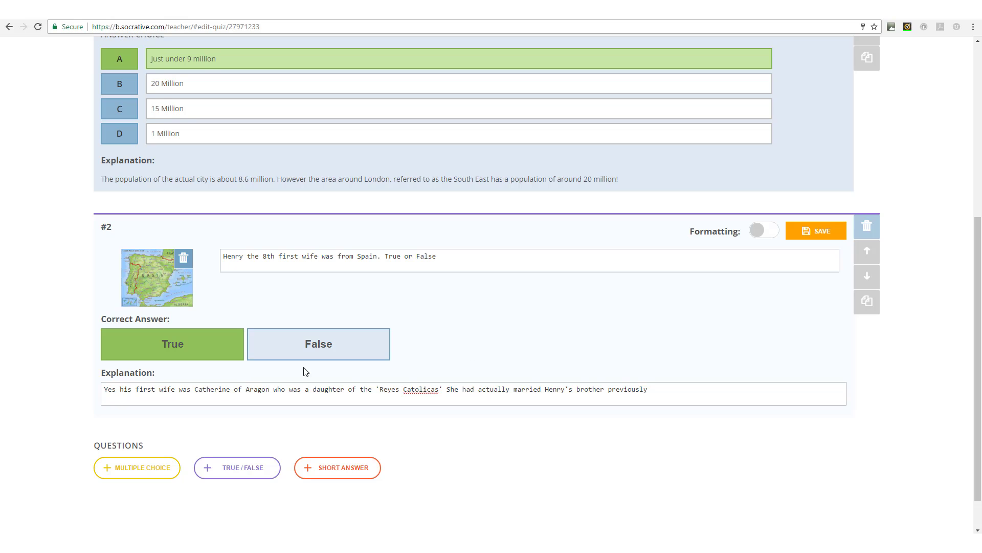
{"action": "left_click", "coordinate": [656, 389]}
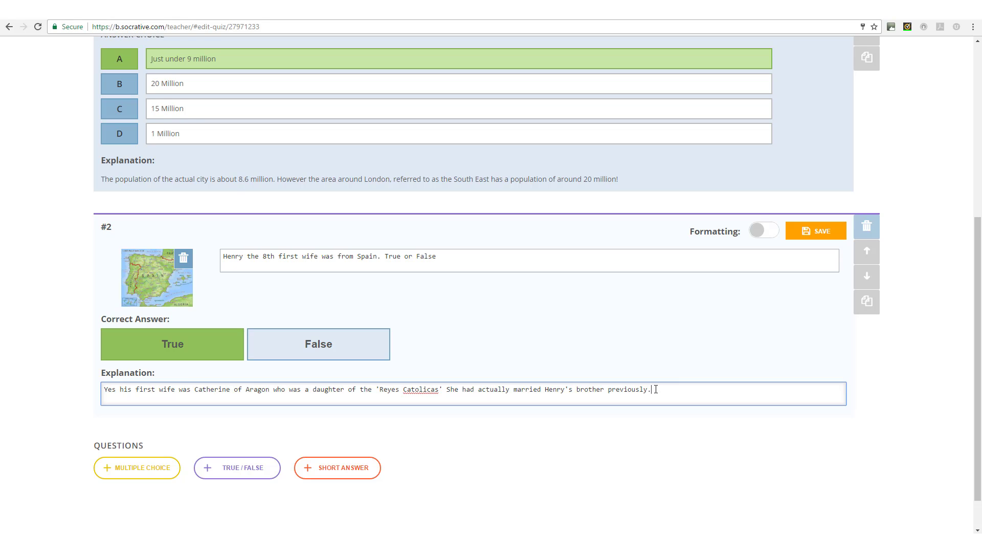
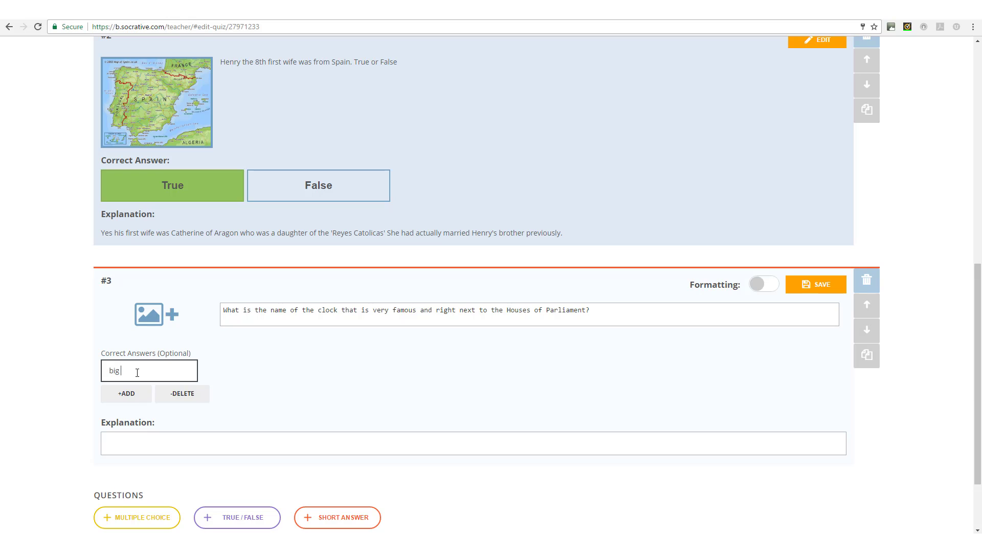
Add the accepted answers 'Big ben', 'Big Ben' and 'BIG BEN' to question #3.
{"action": "left_click", "coordinate": [127, 395]}
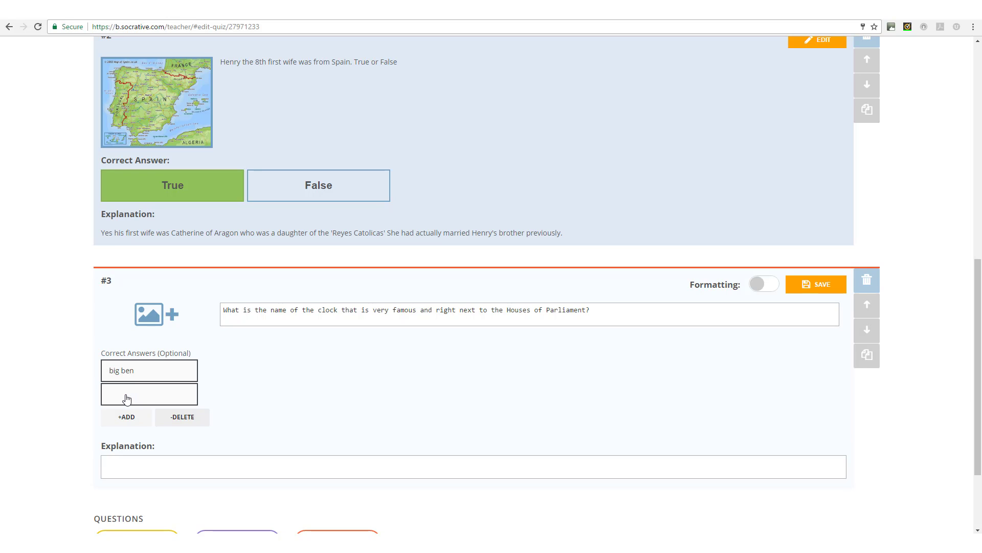
{"action": "left_click", "coordinate": [127, 395]}
{"action": "type", "text": "Big ben"}
{"action": "left_click", "coordinate": [129, 420]}
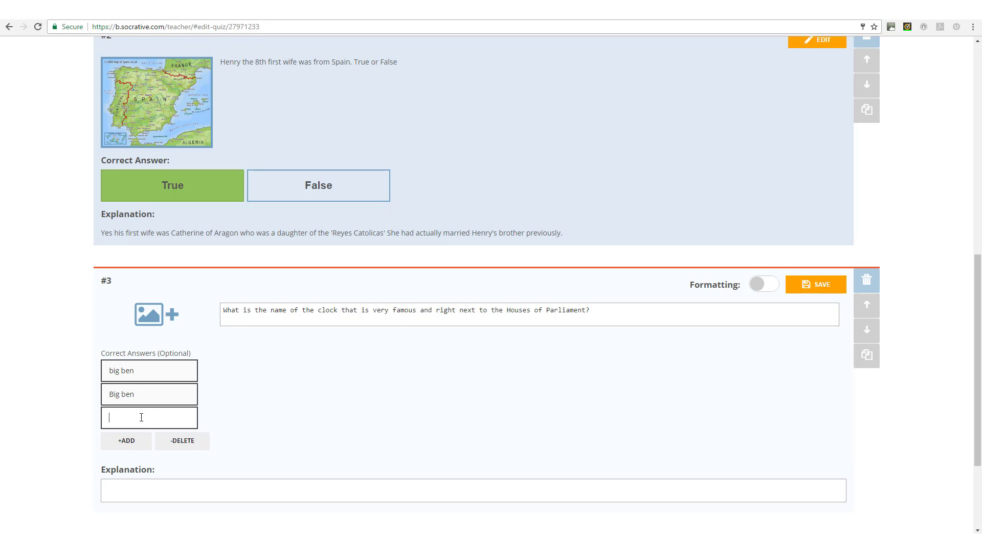
{"action": "type", "text": "Big Ben"}
{"action": "left_click", "coordinate": [125, 440]}
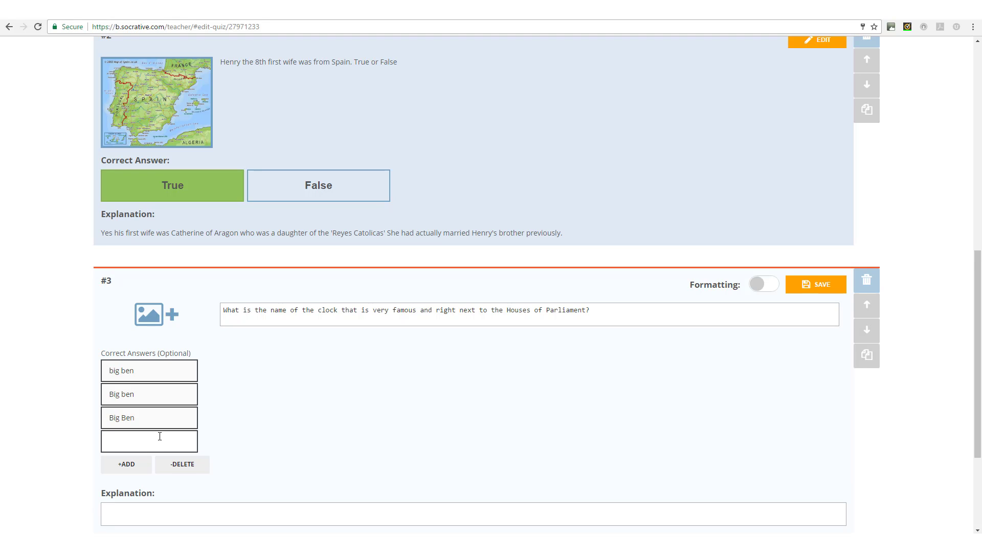
{"action": "type", "text": "BU"}
{"action": "type", "text": "G BEN"}
Paste the explanation that Big Ben is really the bell into the Explanation box.
{"action": "left_click", "coordinate": [137, 511]}
{"action": "left_click_drag", "start_coordinate": [977, 322], "coordinate": [978, 378]}
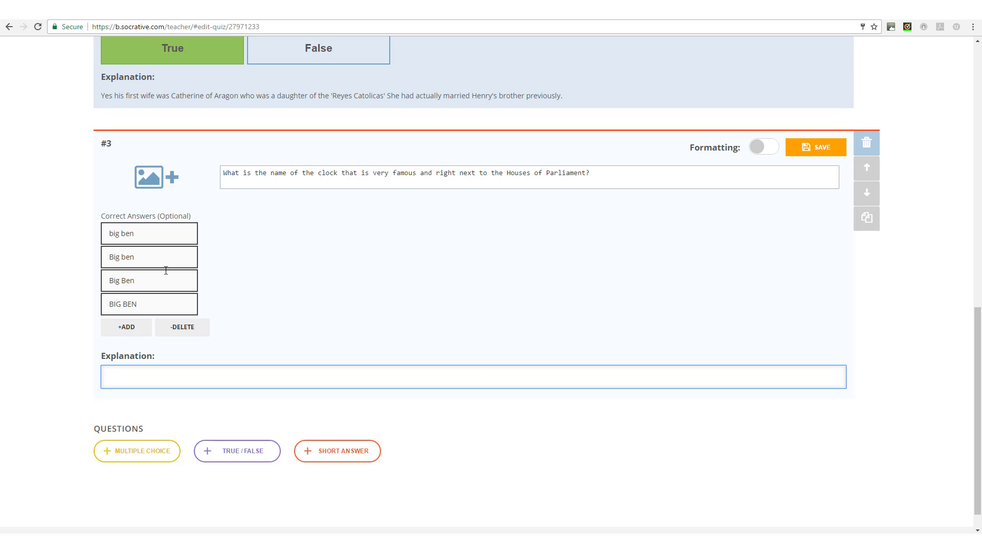
{"action": "type", "text": "Actually Big Ben is the name of the bell not the clock but most people think of it as the clock."}
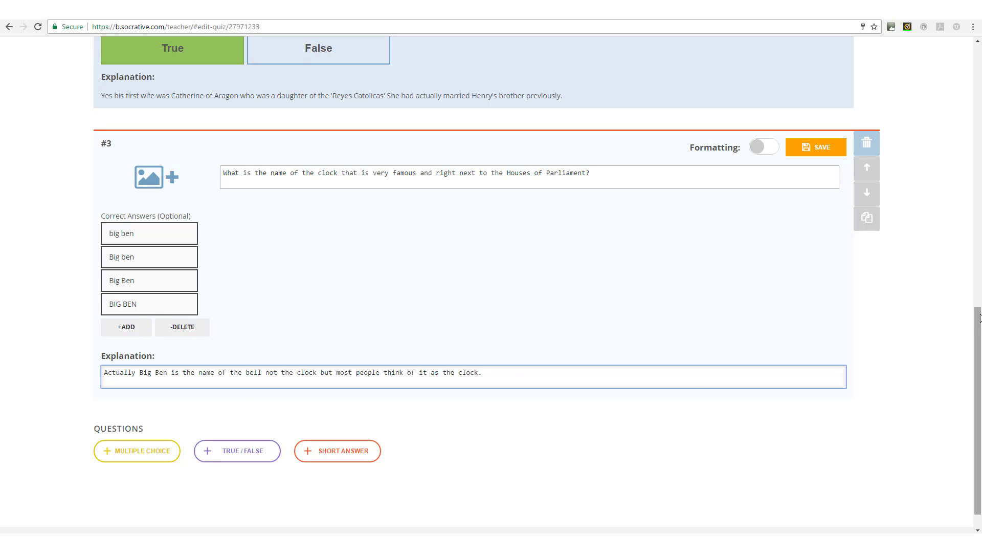
{"action": "scroll", "coordinate": [980, 187], "scroll_direction": "up", "scroll_amount": 1}
{"action": "scroll", "coordinate": [980, 188], "scroll_direction": "up", "scroll_amount": 12}
Save and exit Quiz about Britain, then go to the Launch page.
{"action": "scroll", "coordinate": [980, 169], "scroll_direction": "down", "scroll_amount": 5}
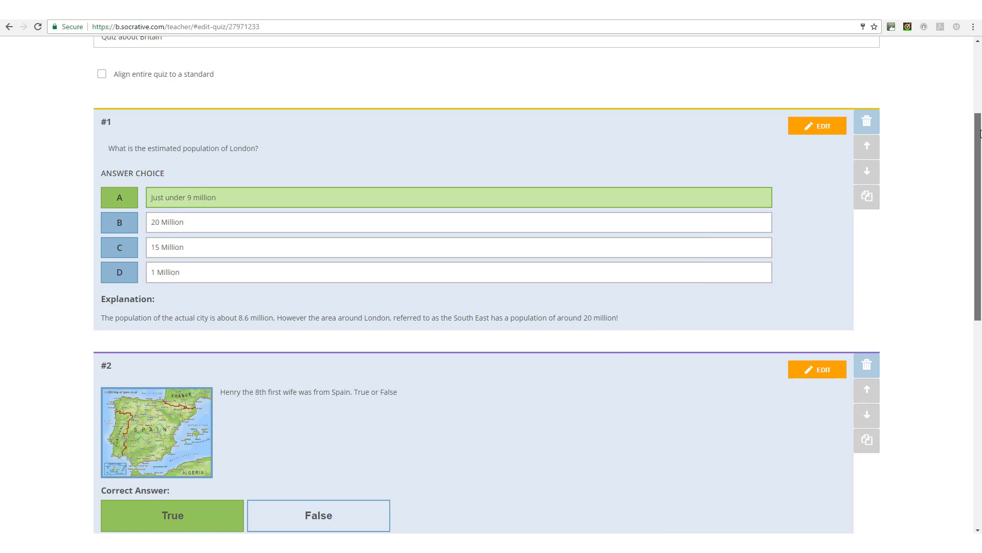
{"action": "scroll", "coordinate": [980, 163], "scroll_direction": "down", "scroll_amount": 7}
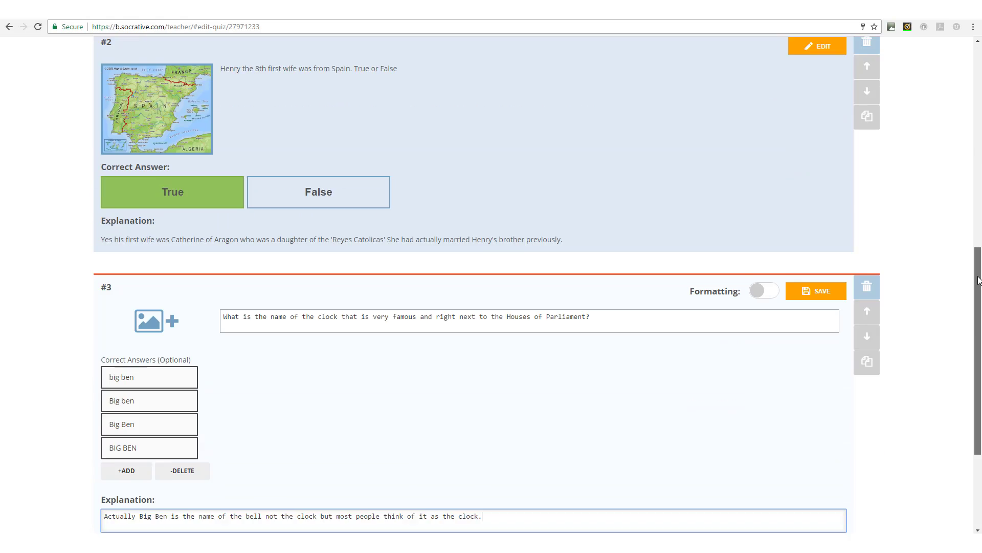
{"action": "scroll", "coordinate": [972, 48], "scroll_direction": "up", "scroll_amount": 12}
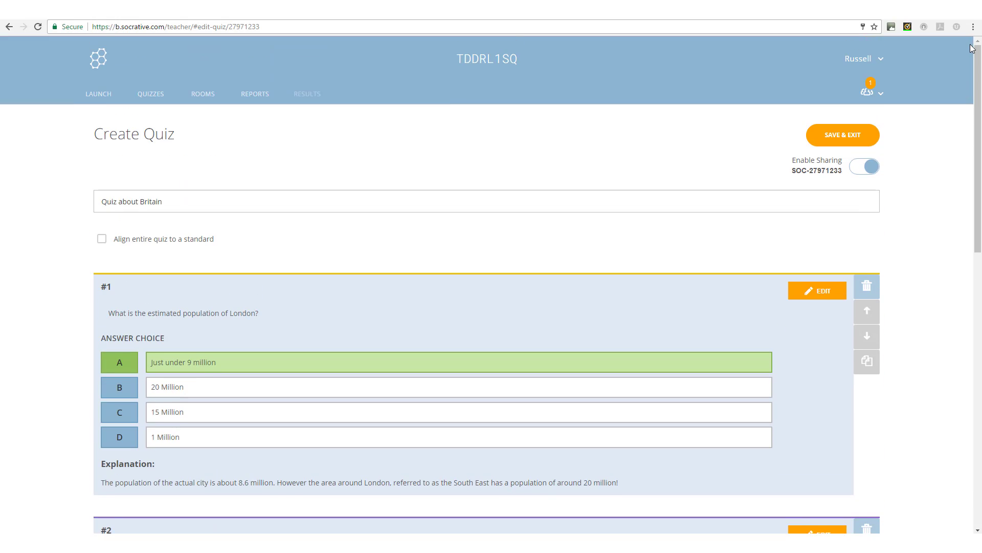
{"action": "left_click", "coordinate": [838, 137]}
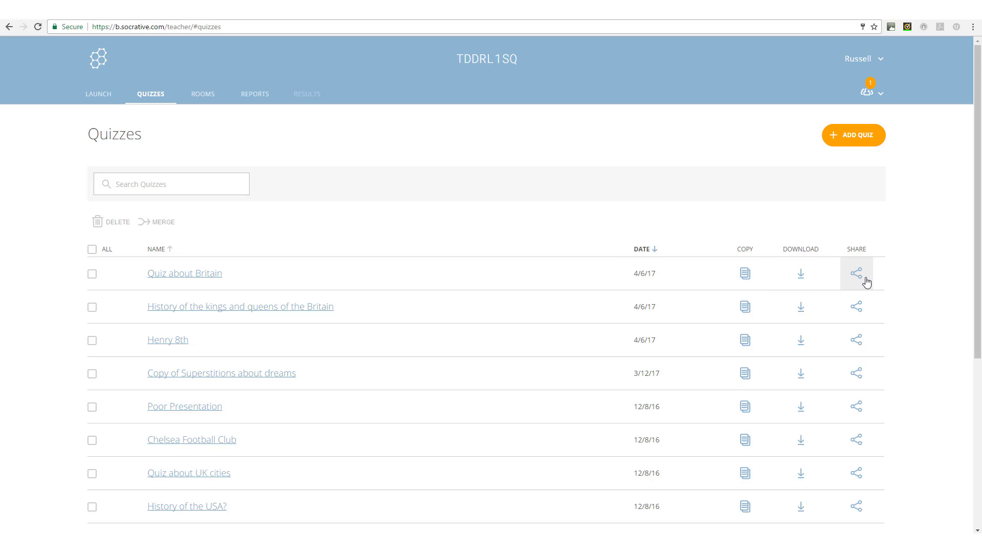
{"action": "left_click", "coordinate": [99, 95]}
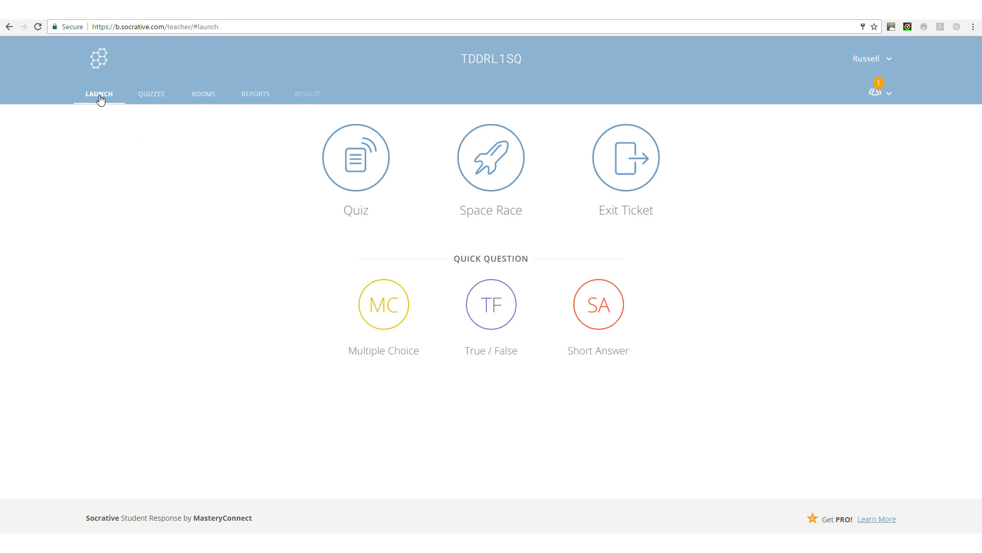
Start Quiz about Britain with Instant Feedback and Show Final Score turned on.
{"action": "left_click", "coordinate": [353, 163]}
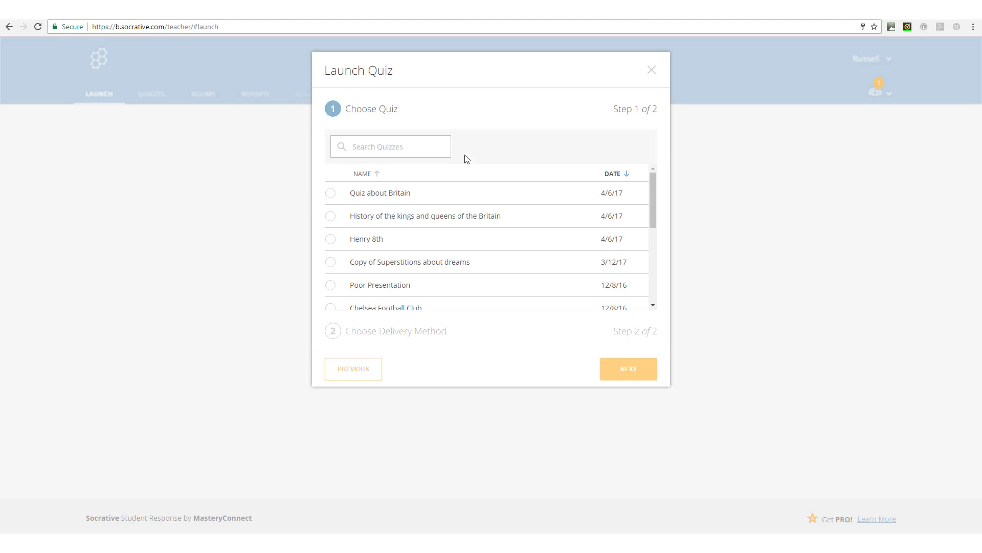
{"action": "left_click", "coordinate": [378, 199]}
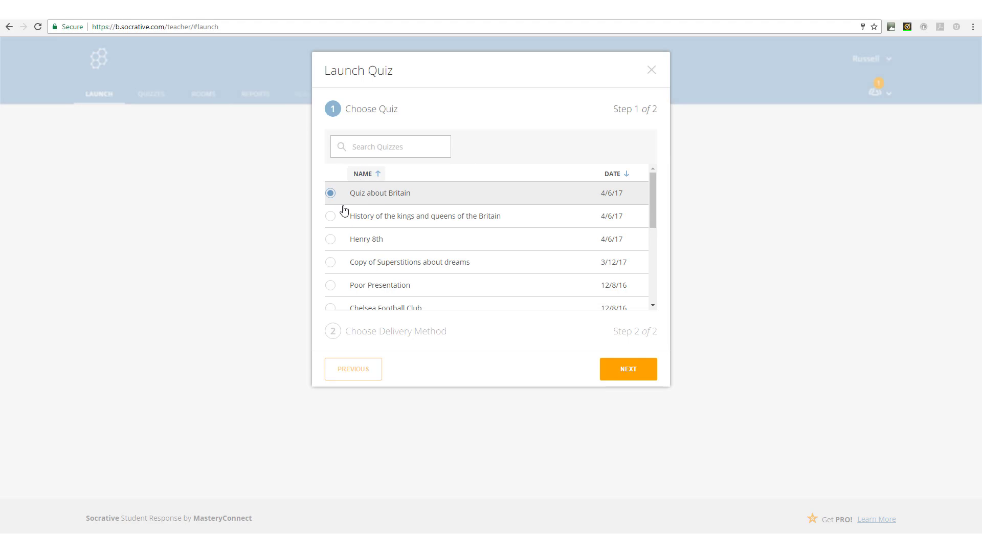
{"action": "left_click", "coordinate": [620, 371]}
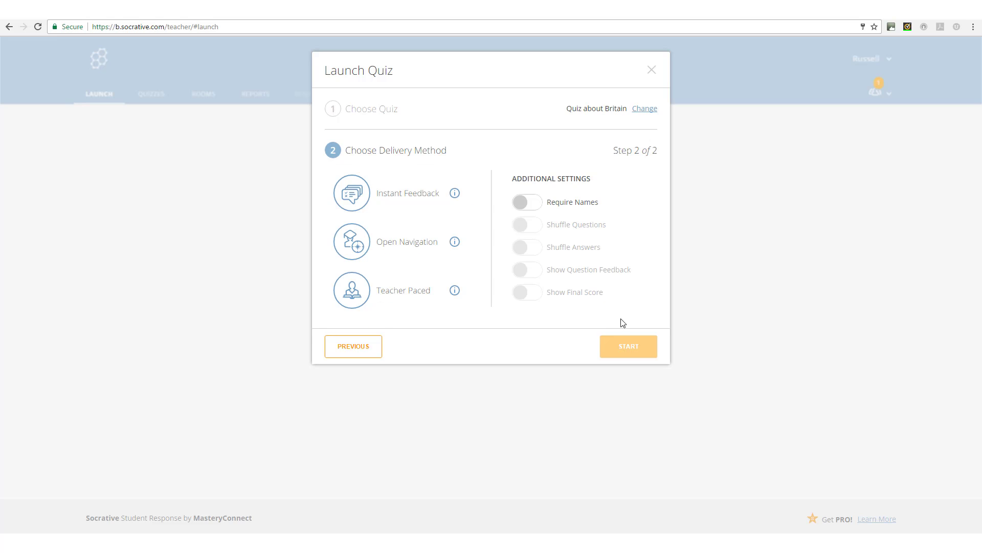
{"action": "left_click", "coordinate": [364, 190]}
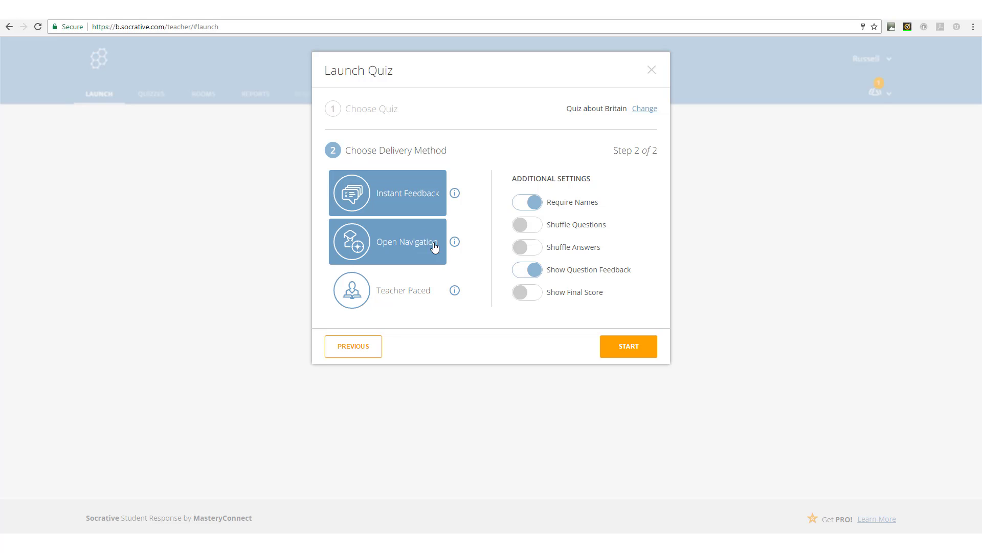
{"action": "left_click", "coordinate": [549, 296]}
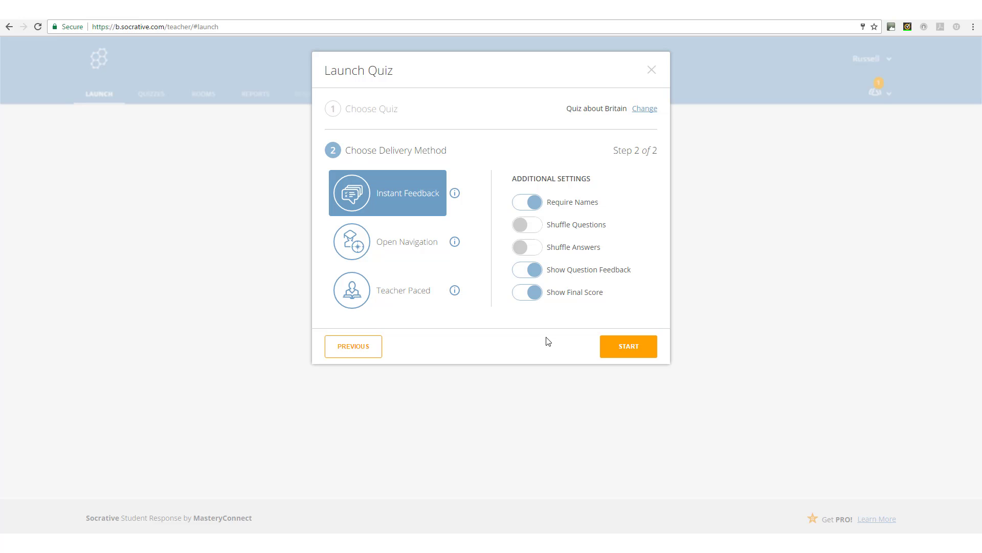
{"action": "left_click", "coordinate": [623, 350]}
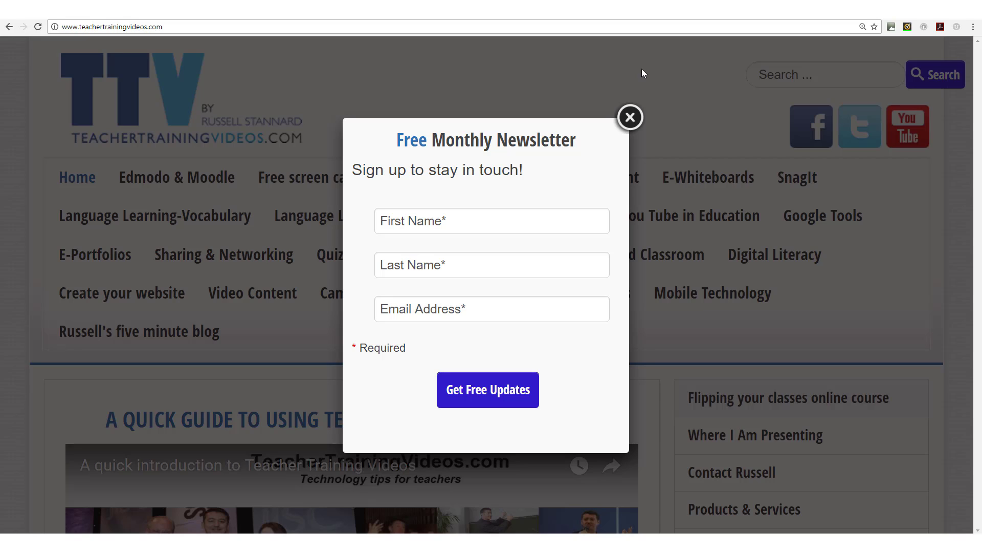
Dismiss the newsletter popup, view Mobile Technology, then go to Russell's five minute blog.
{"action": "left_click", "coordinate": [631, 119]}
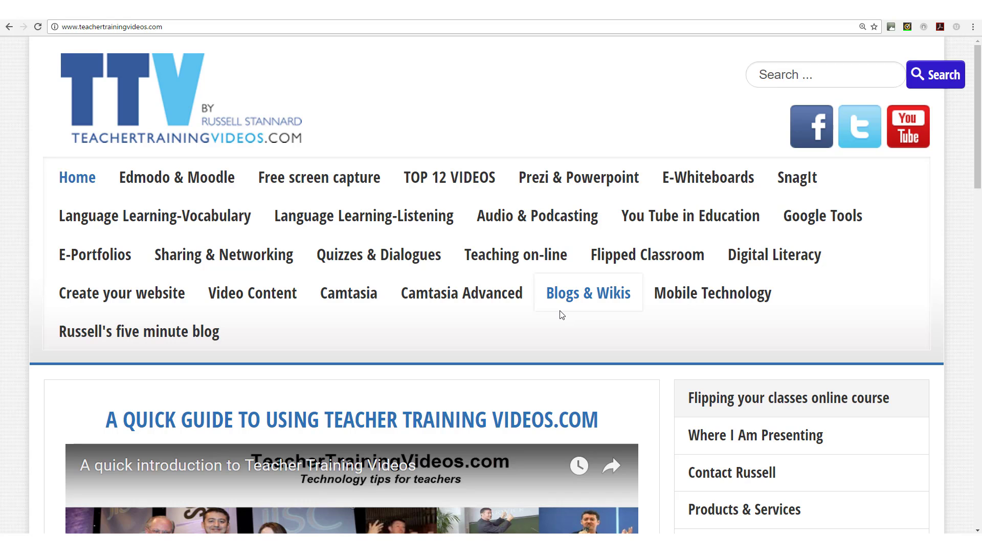
{"action": "left_click", "coordinate": [680, 297]}
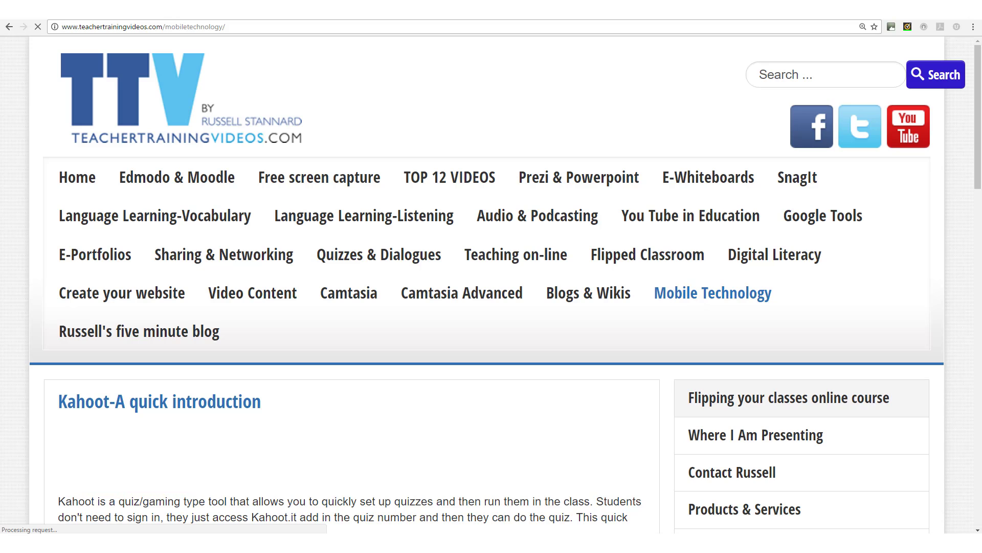
{"action": "left_click_drag", "start_coordinate": [981, 164], "coordinate": [959, 191]}
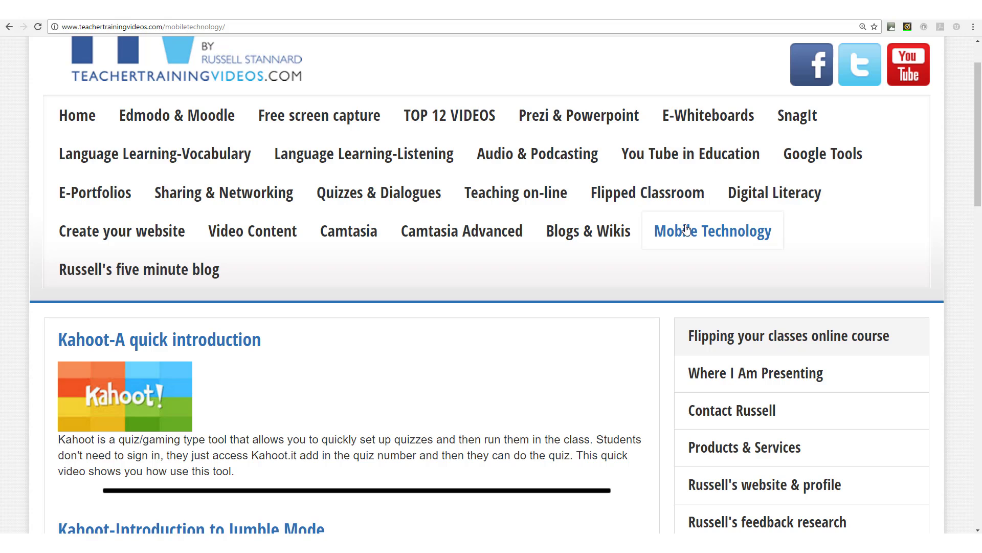
{"action": "left_click", "coordinate": [159, 272]}
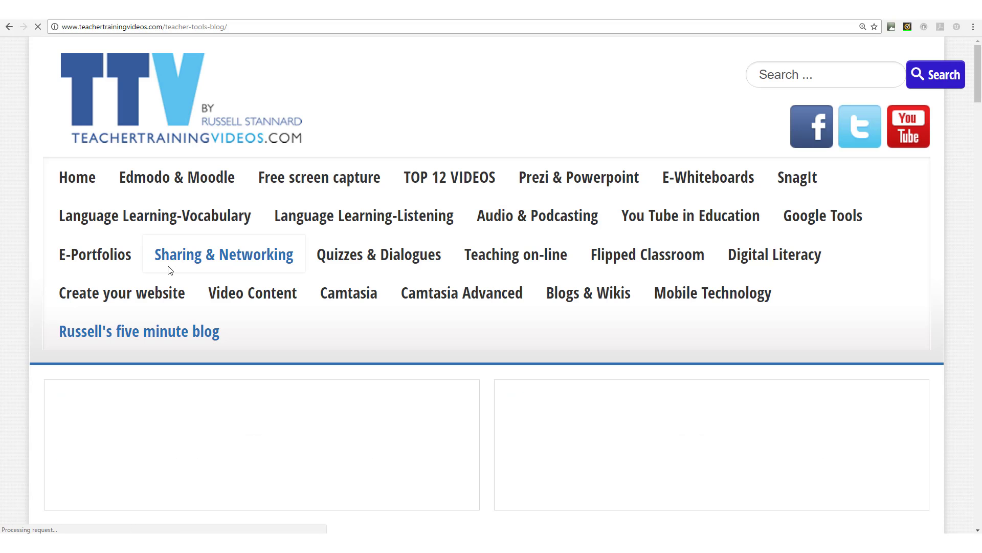
Find and open the 'Quizlet 2017-A quick introduction' blog post.
{"action": "left_click", "coordinate": [977, 140]}
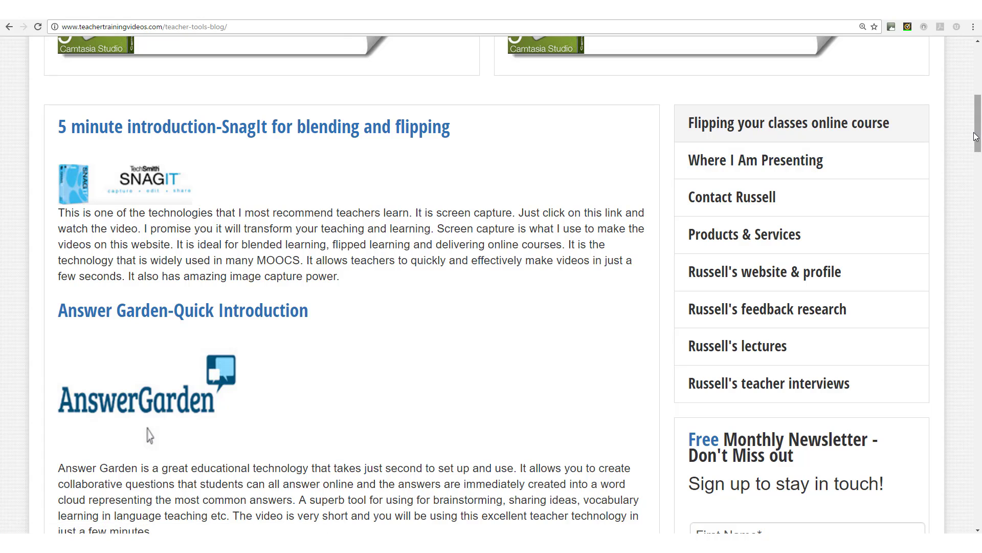
{"action": "left_click", "coordinate": [979, 169]}
{"action": "scroll", "coordinate": [495, 140], "scroll_direction": "down", "scroll_amount": 3}
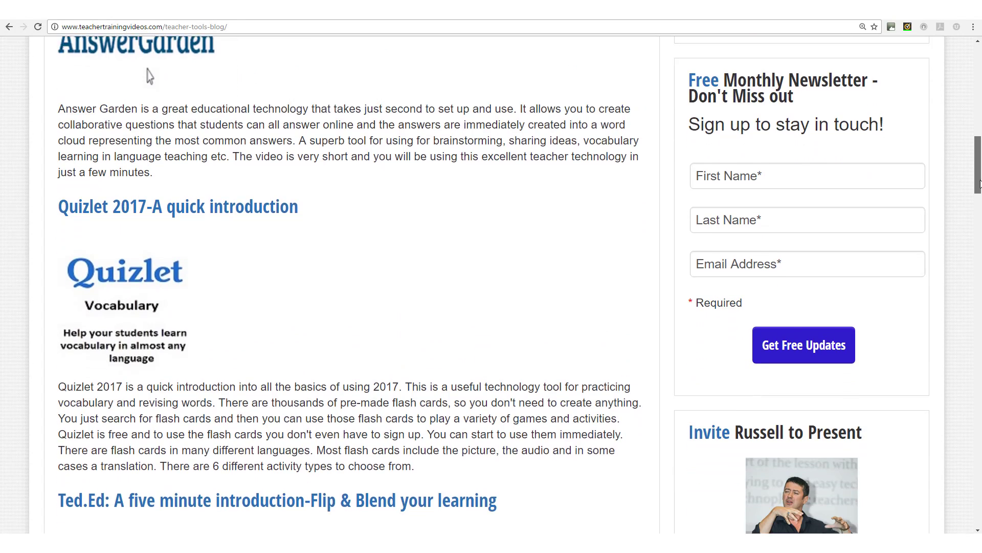
{"action": "left_click", "coordinate": [231, 145]}
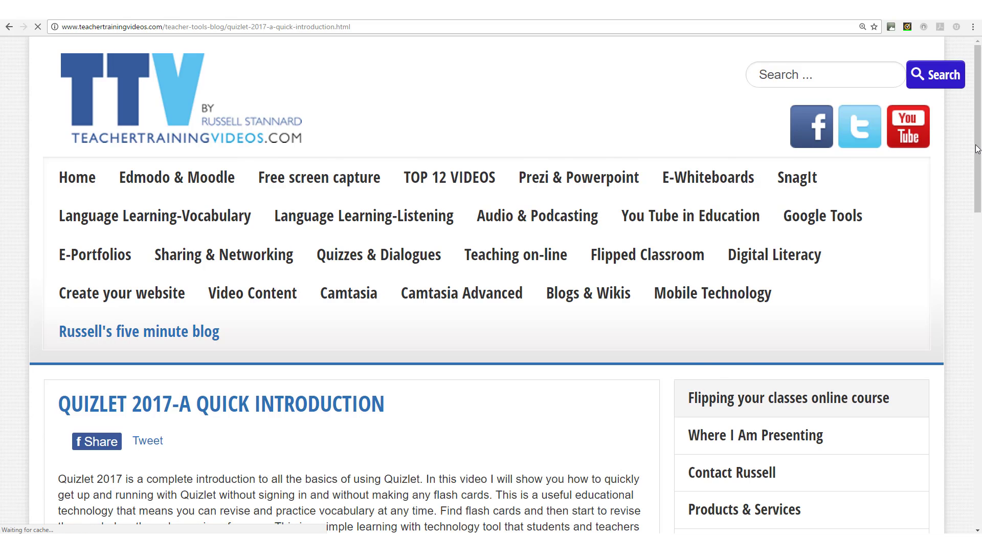
Play the post's Quizlet video, briefly view it full screen, then return to the page.
{"action": "left_click_drag", "start_coordinate": [978, 151], "coordinate": [975, 311]}
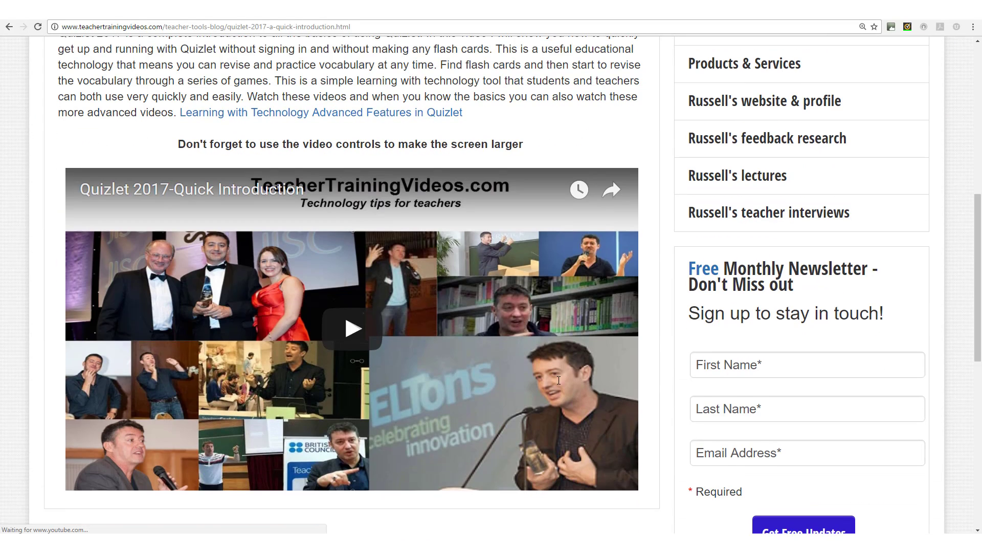
{"action": "left_click", "coordinate": [352, 331]}
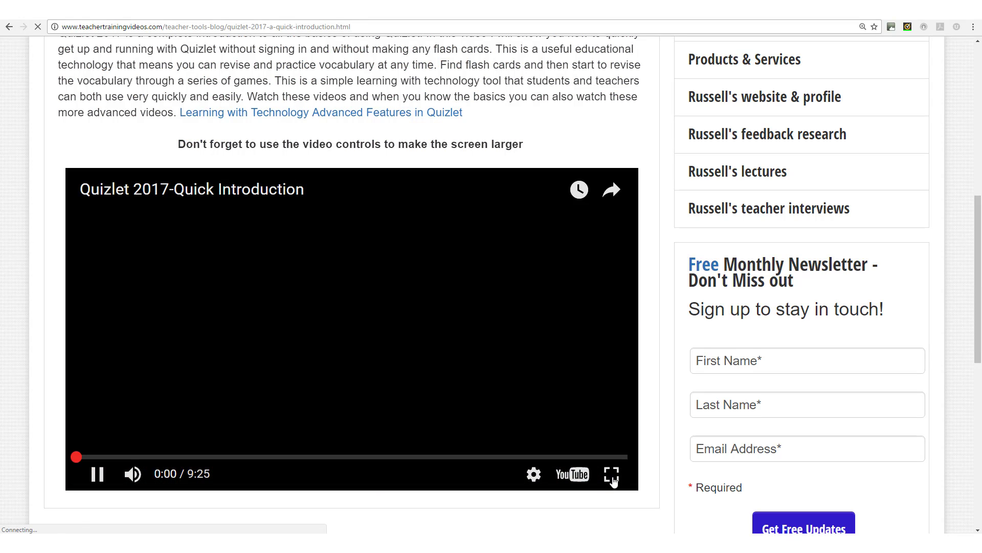
{"action": "left_click", "coordinate": [610, 472]}
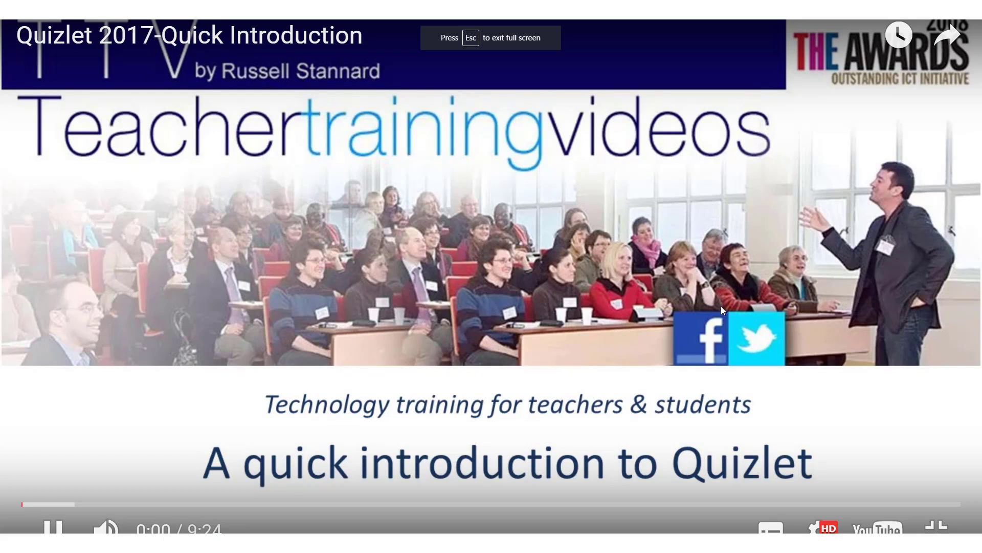
{"action": "key", "text": "Escape"}
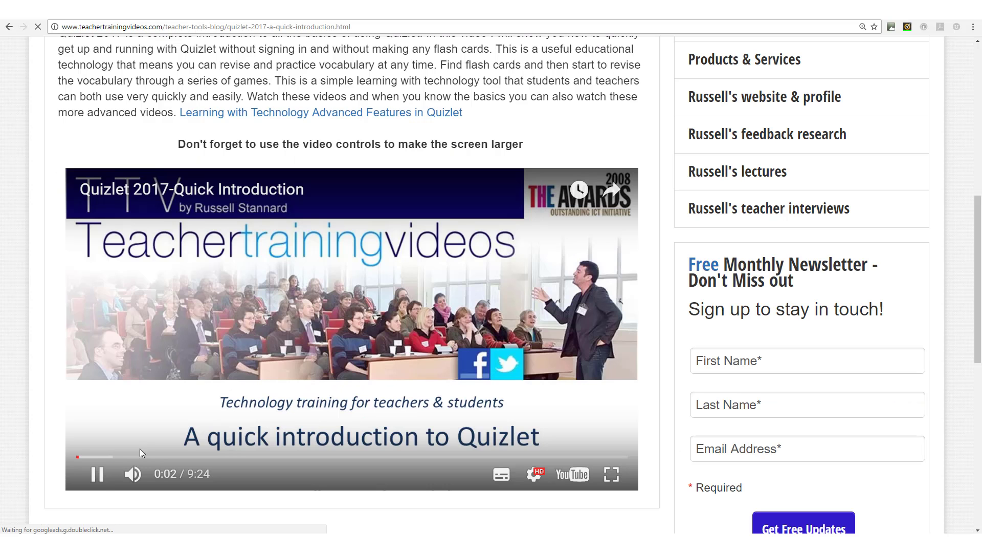
{"action": "left_click_drag", "start_coordinate": [980, 280], "coordinate": [977, 108]}
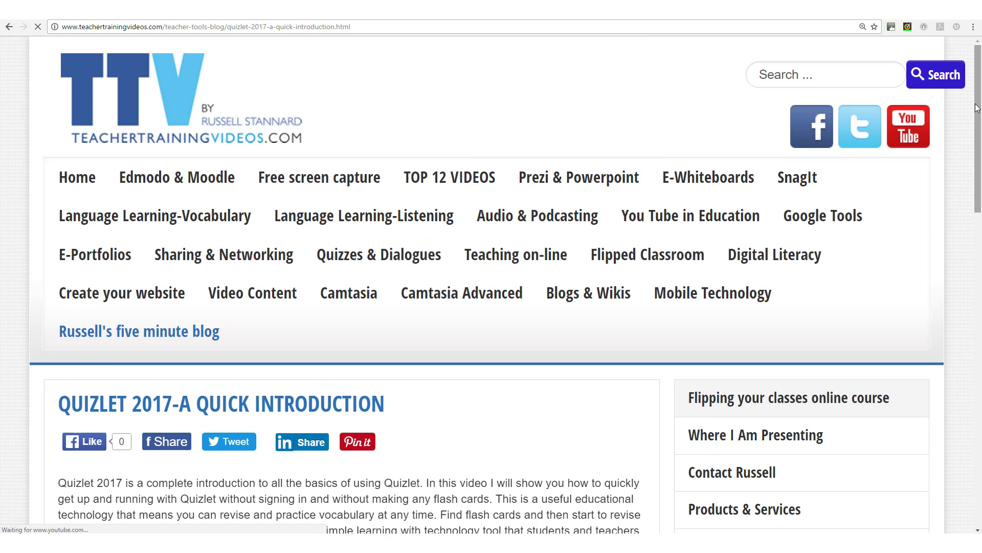